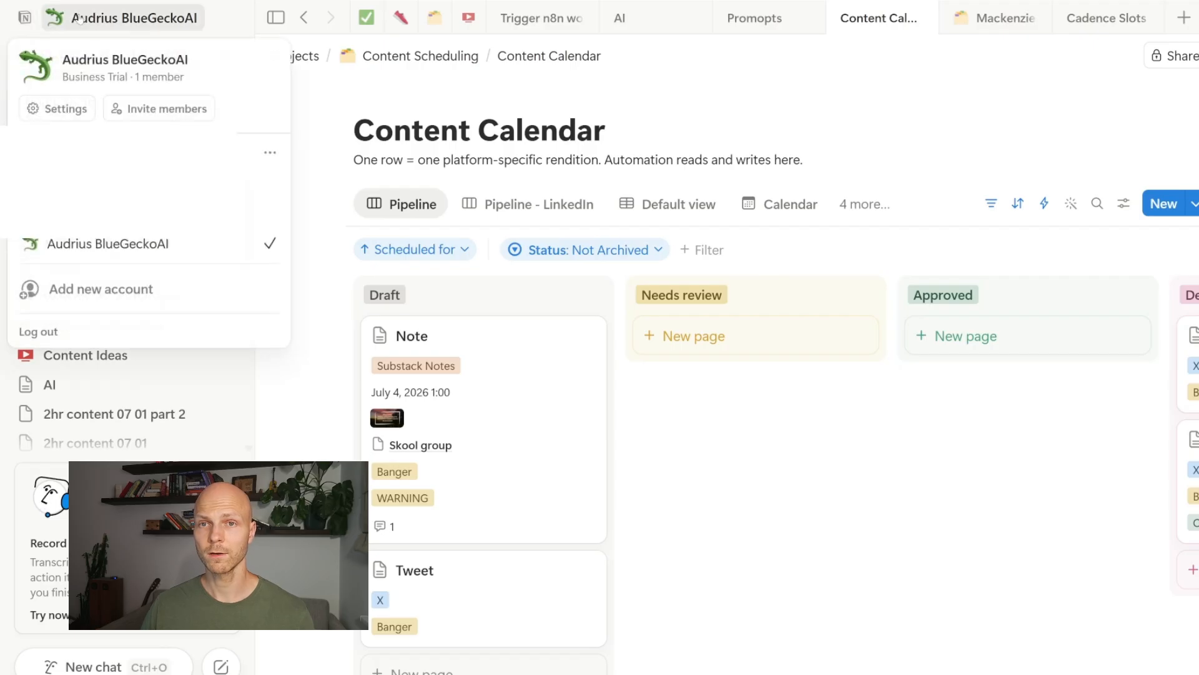
Step: Go from Settings > Connections to the developer portal's list of API connections
click(54, 113)
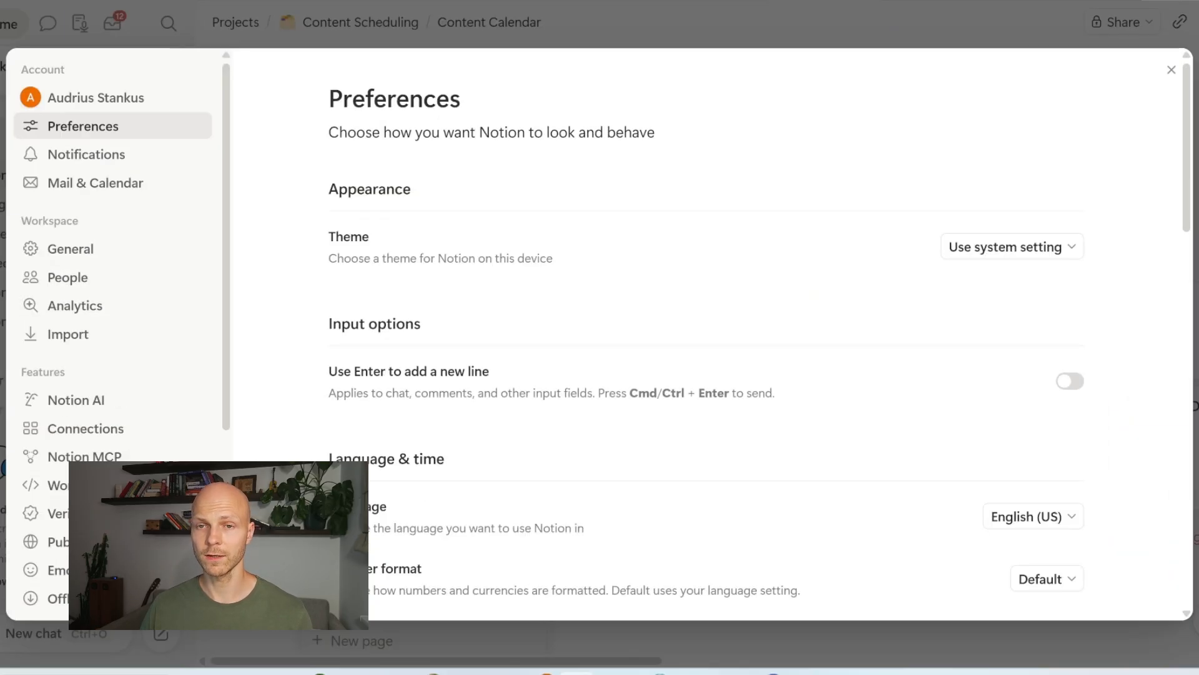
click(87, 430)
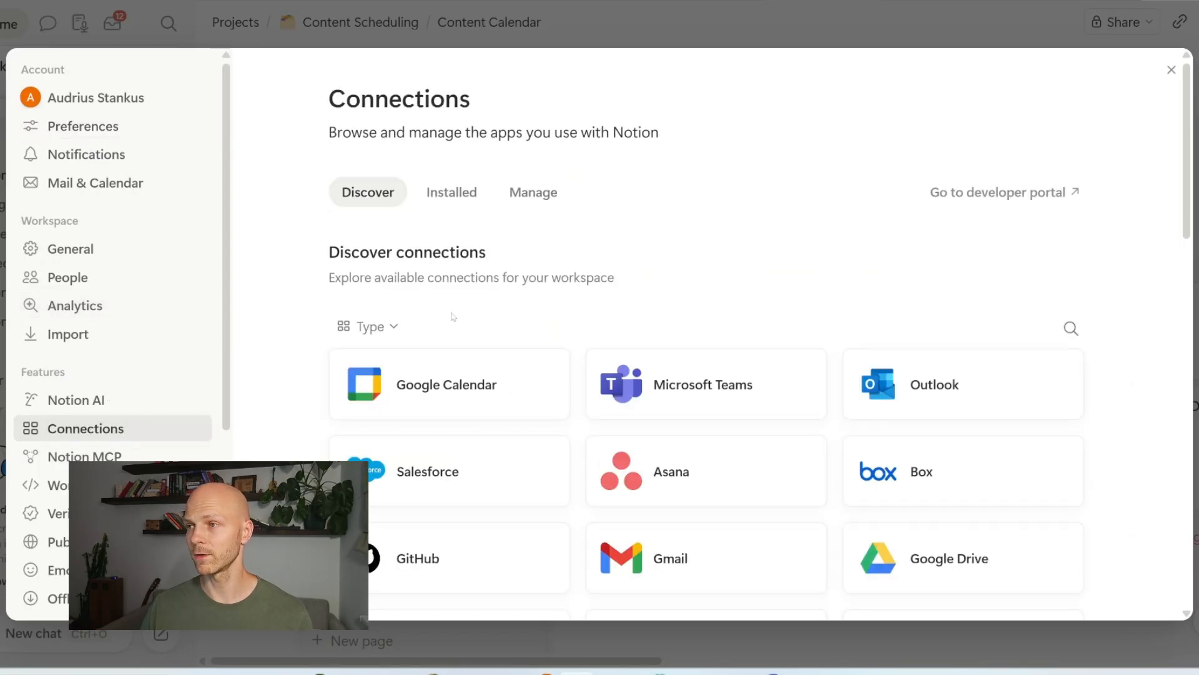
click(983, 194)
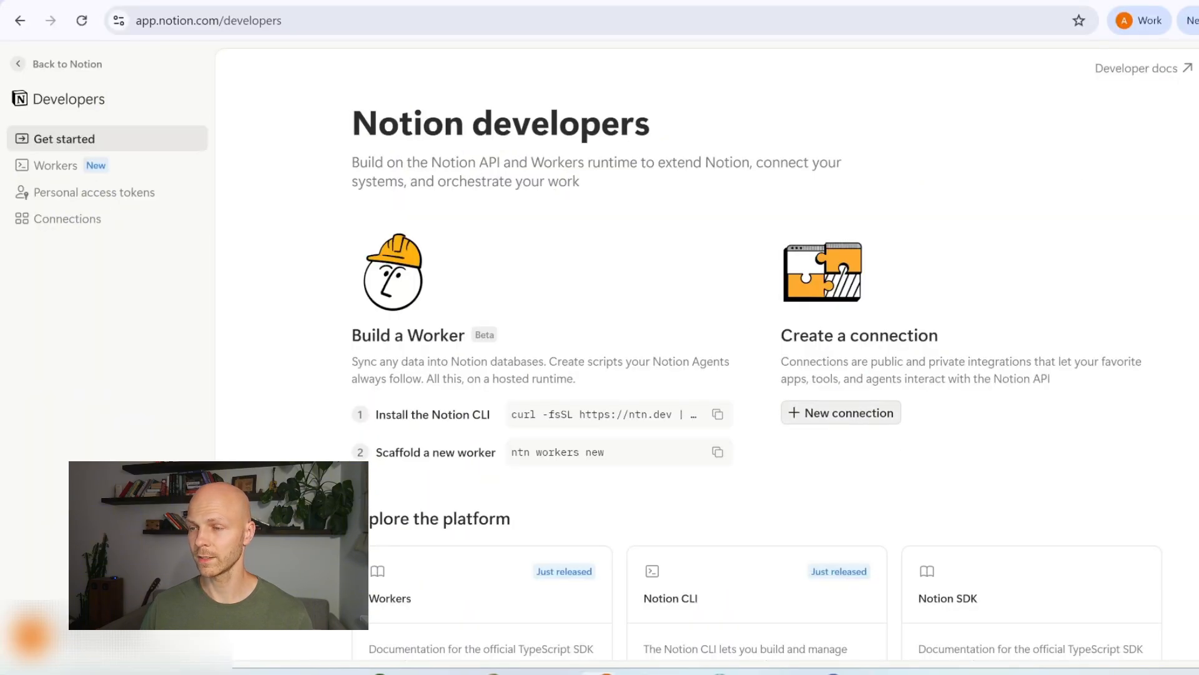
click(98, 220)
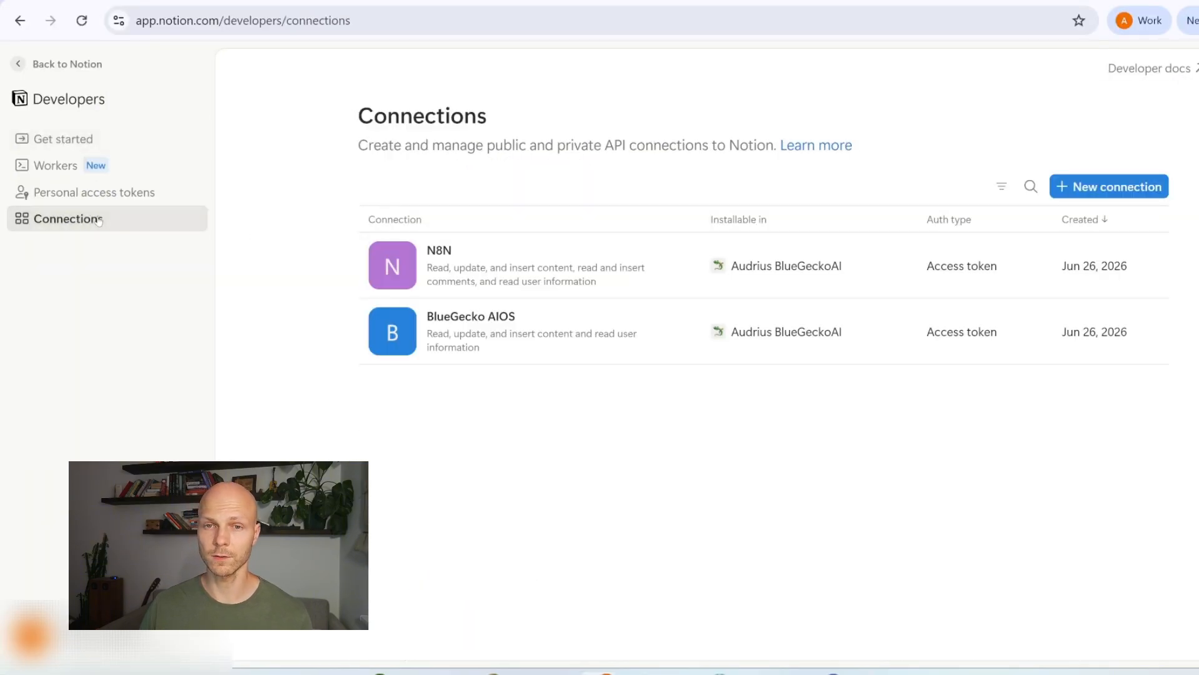
Step: Create a new connection named DemoYT, installable in the chosen workspace
click(1090, 190)
click(754, 262)
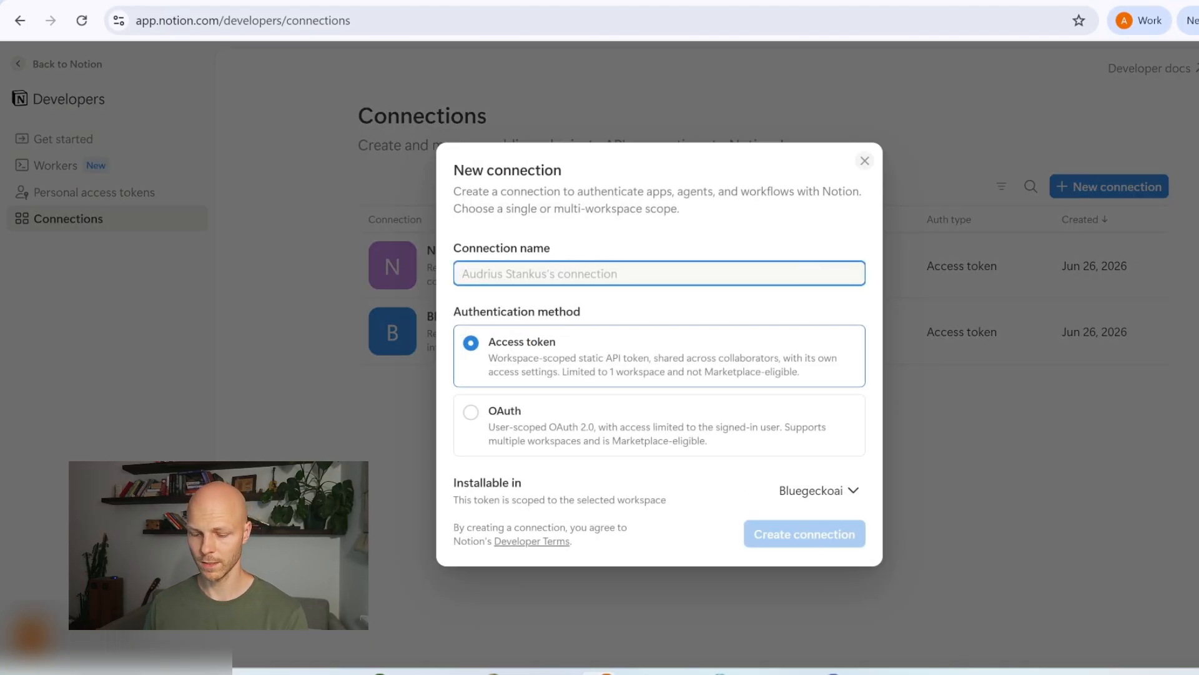
text(DemoYT)
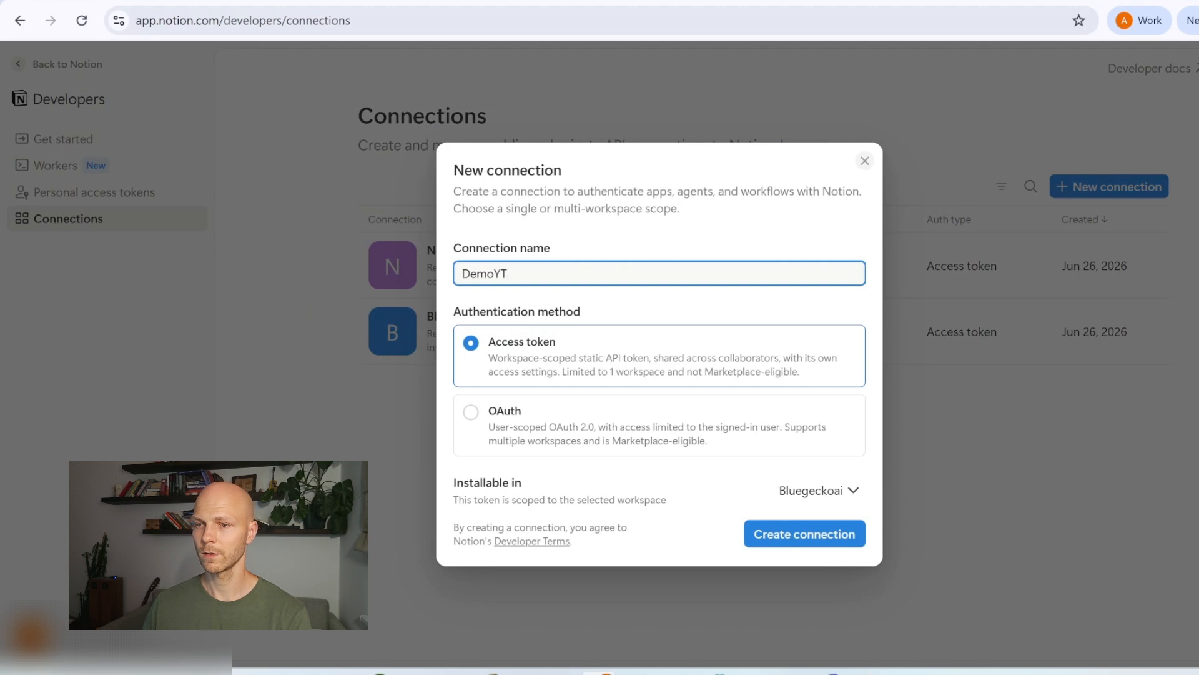
click(814, 489)
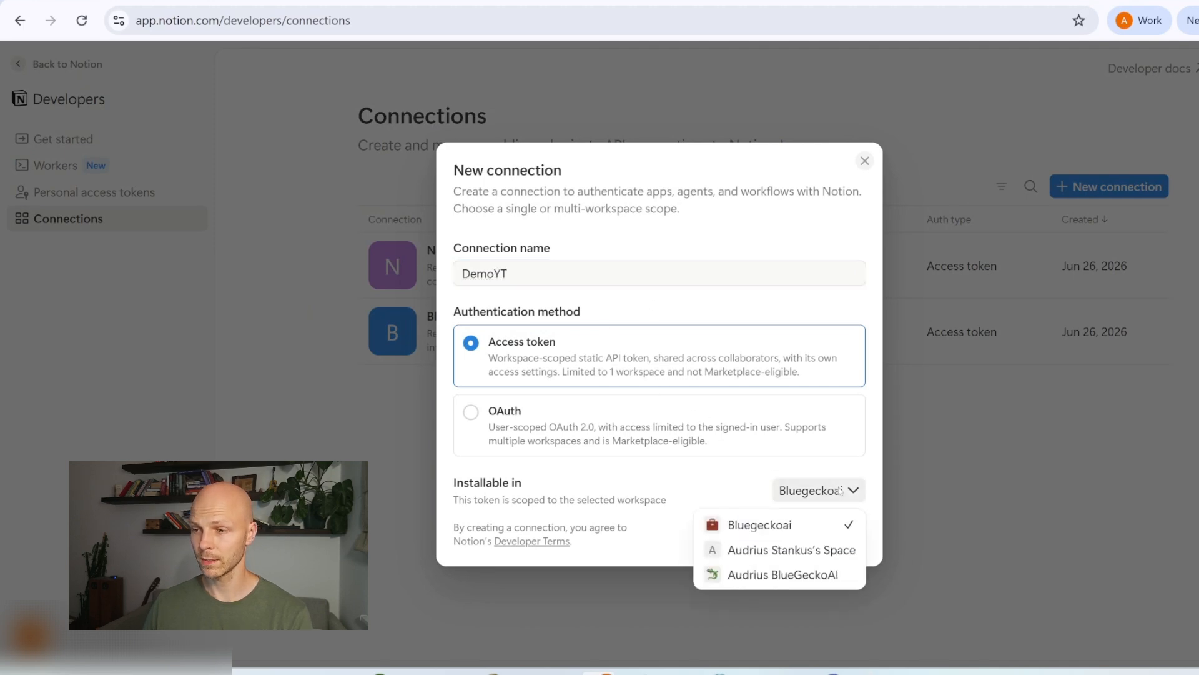
click(820, 575)
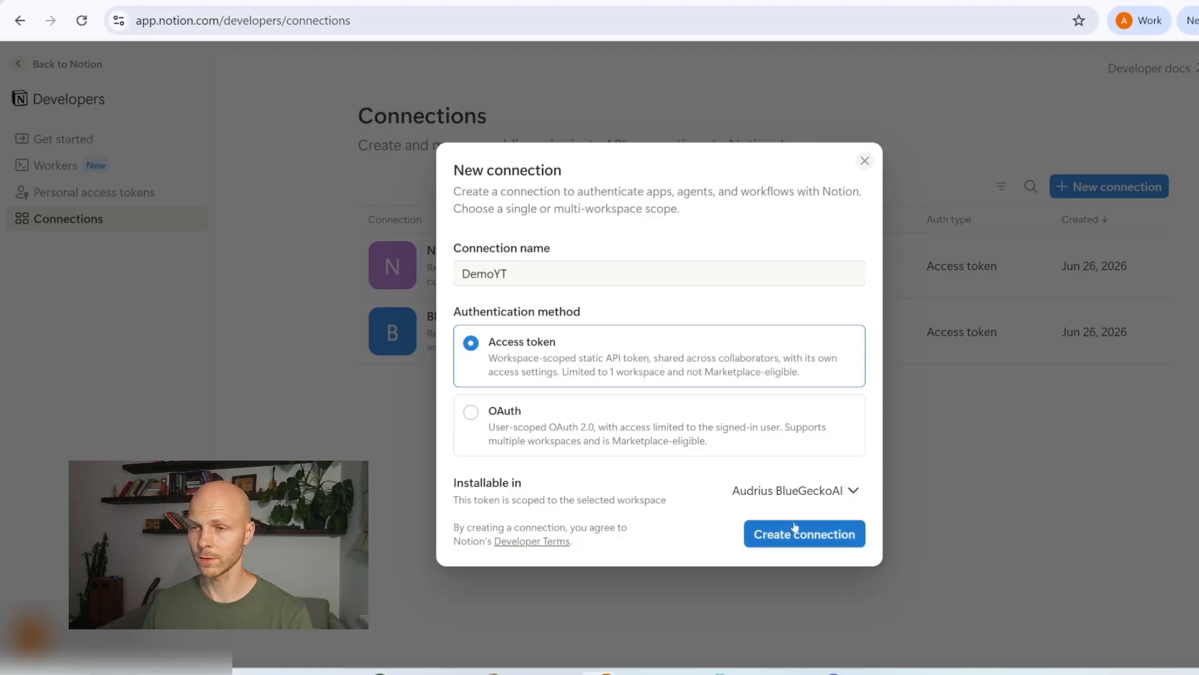
click(774, 542)
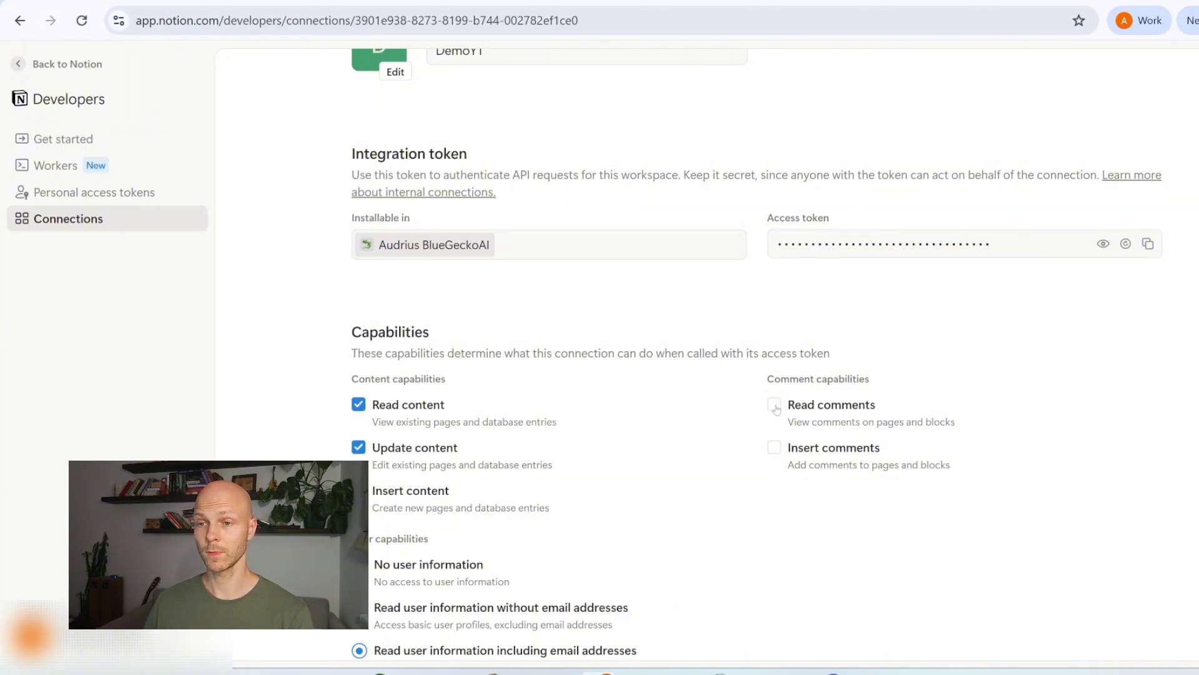
Step: Enable the Read comments and Insert comments capabilities for DemoYT
click(775, 406)
click(774, 447)
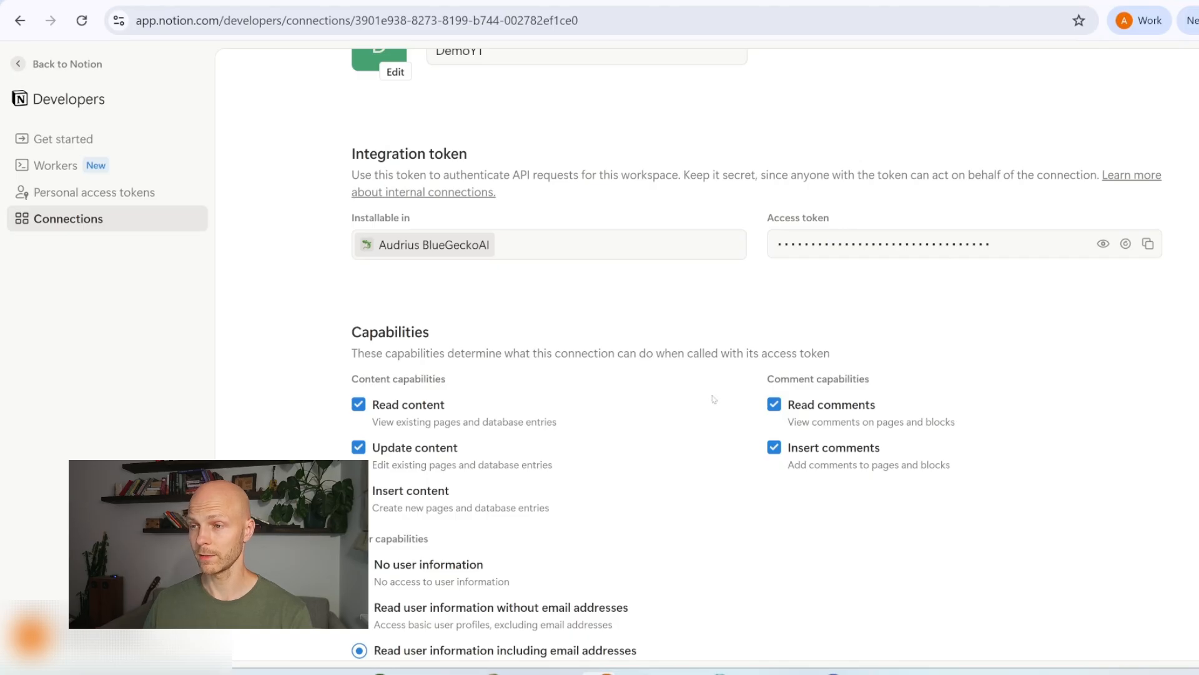
scroll(714, 398, up, 3)
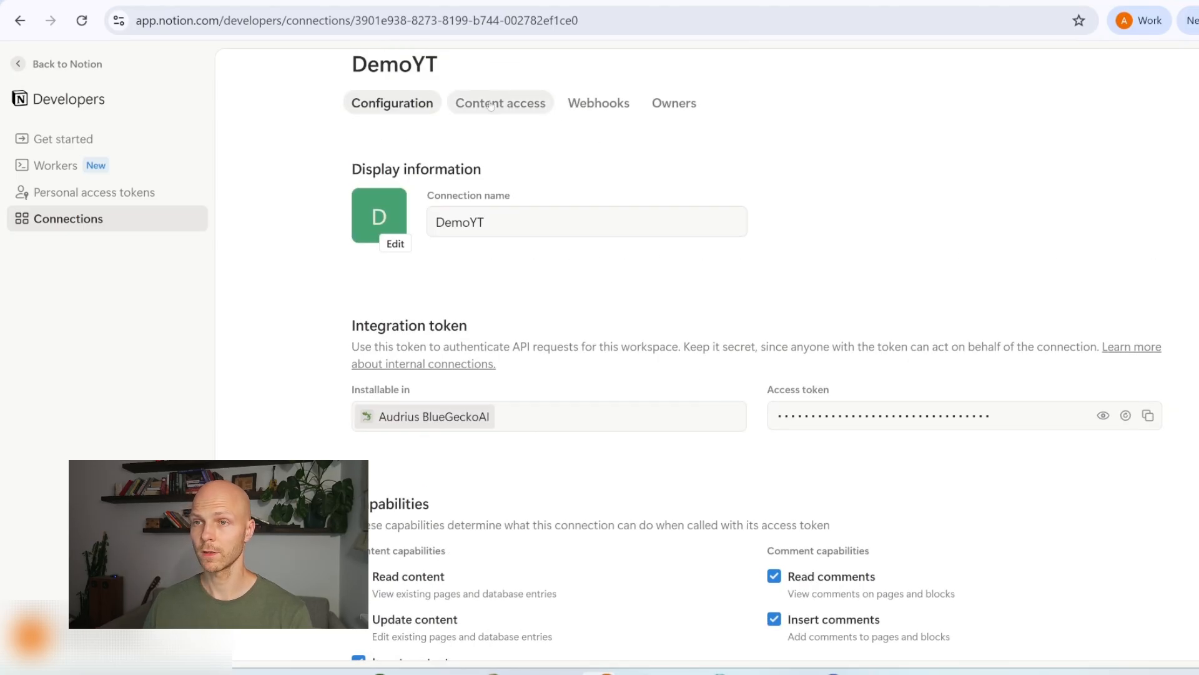
Step: Give the connection access to the Projects page, save, and copy its access token
click(513, 112)
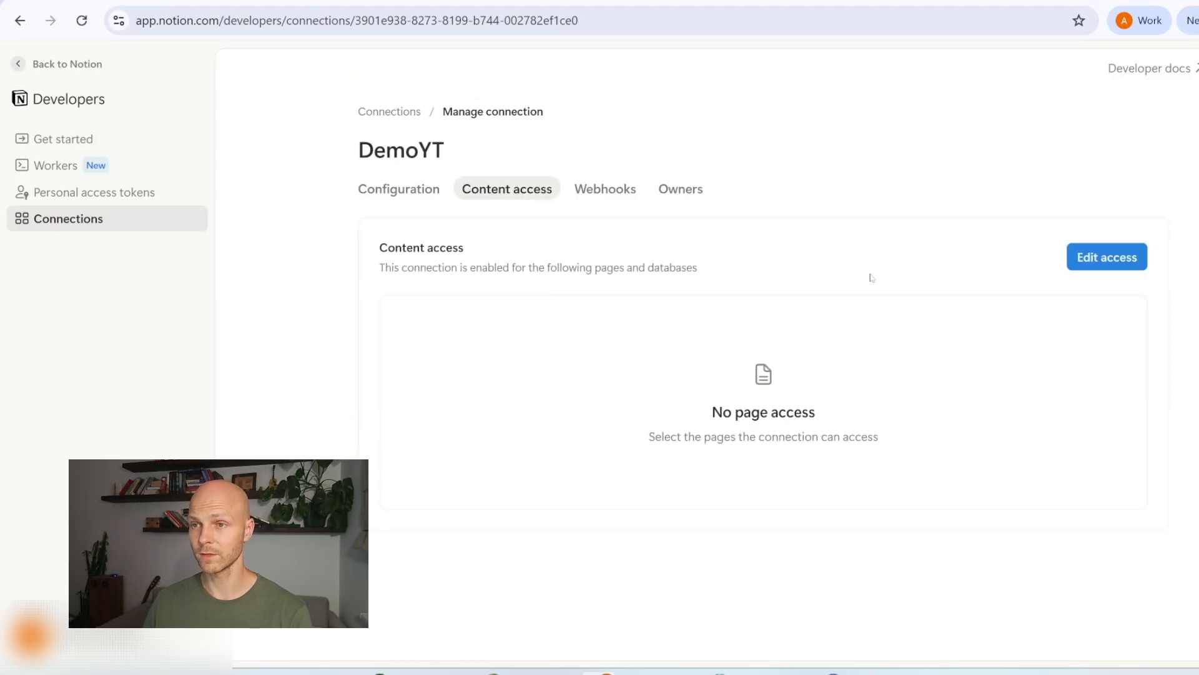
click(1094, 269)
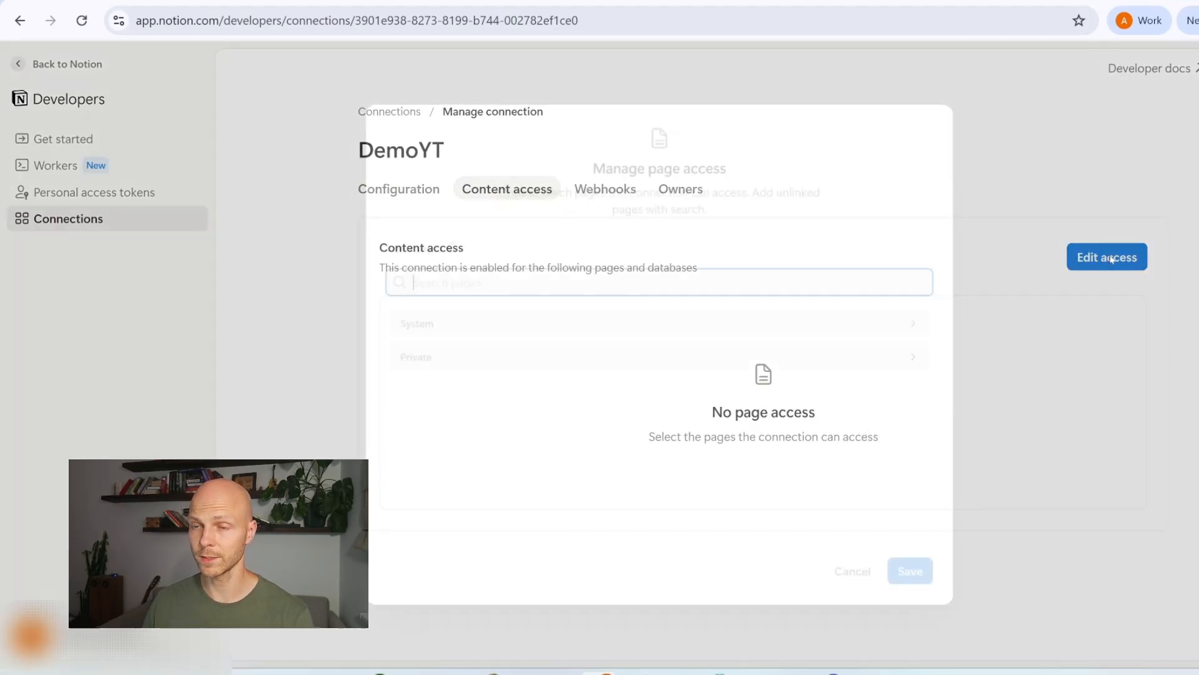
click(905, 354)
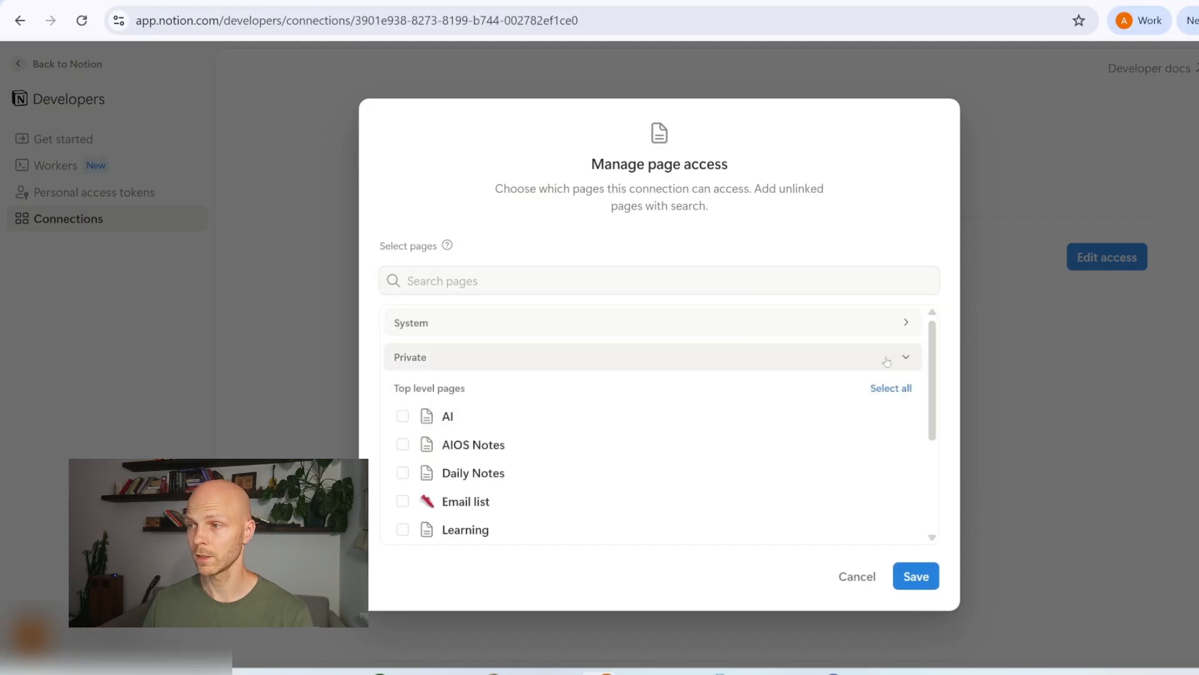
scroll(495, 444, down, 1)
scroll(495, 444, down, 1)
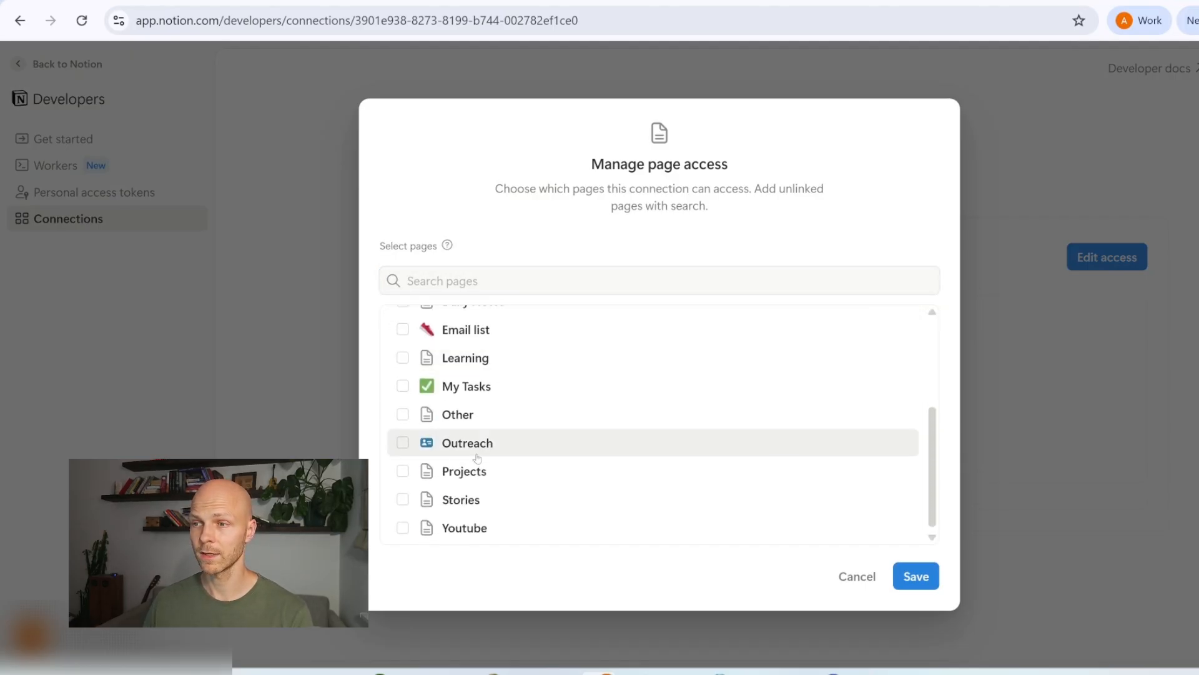
click(403, 472)
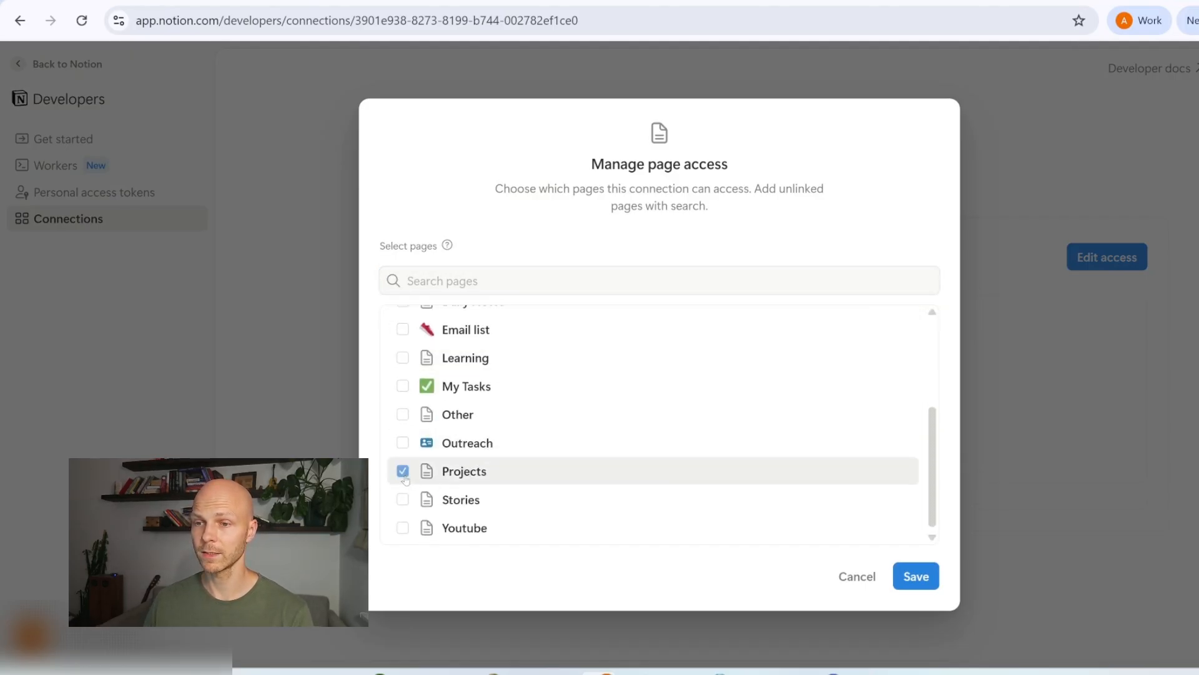
click(928, 578)
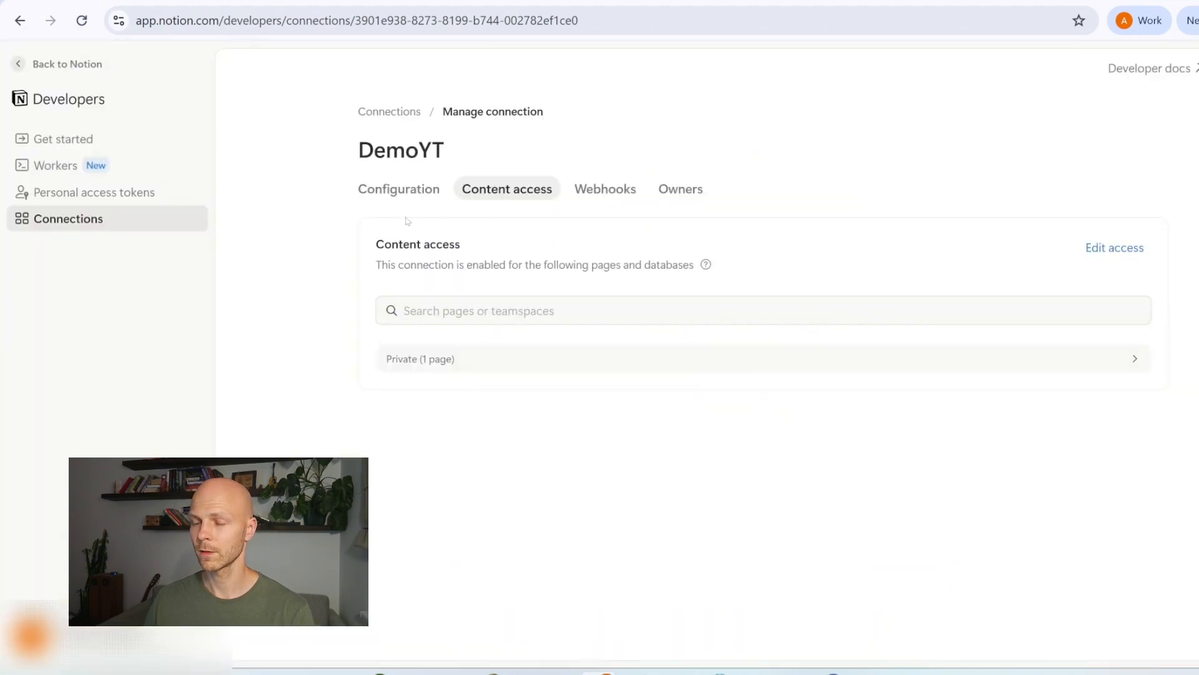
click(402, 193)
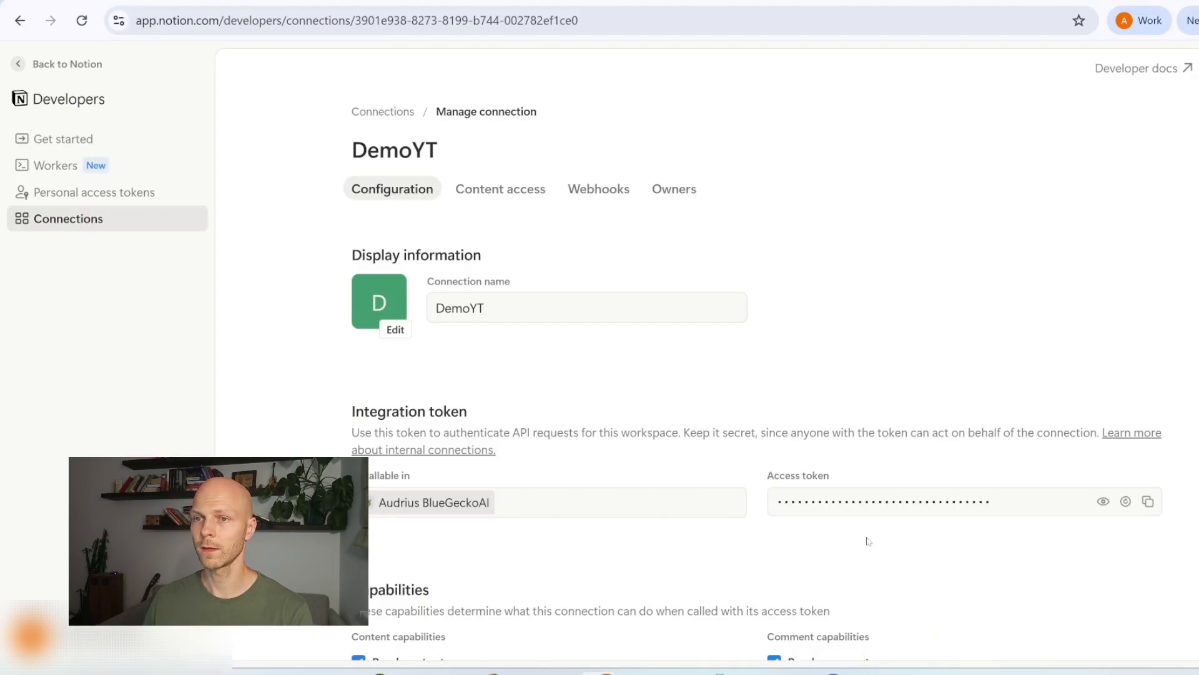
click(1148, 502)
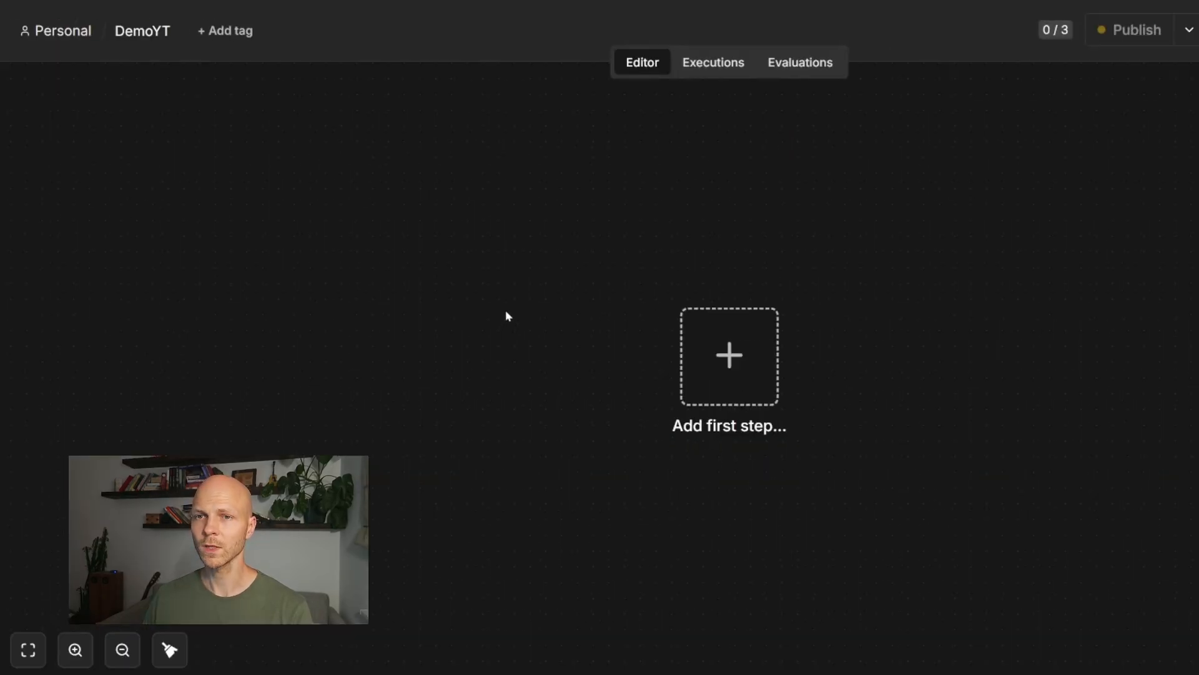
Step: Add a new Notion API credential in n8n and paste the copied token as the secret
click(63, 32)
click(304, 100)
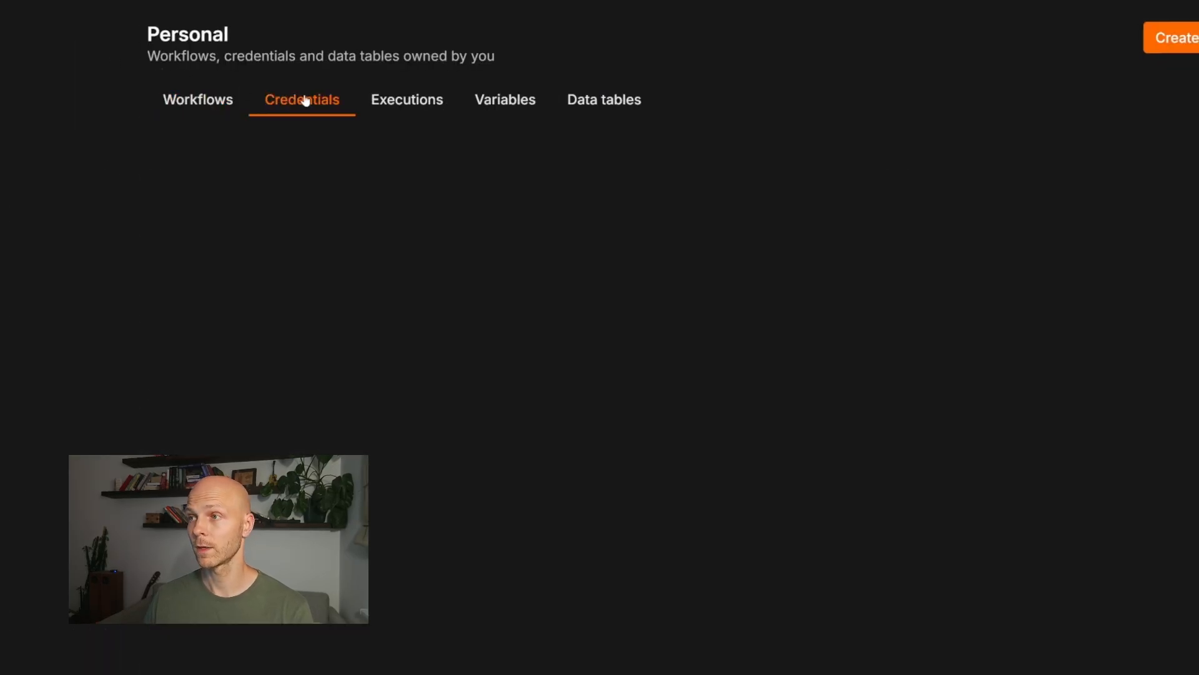
click(1170, 37)
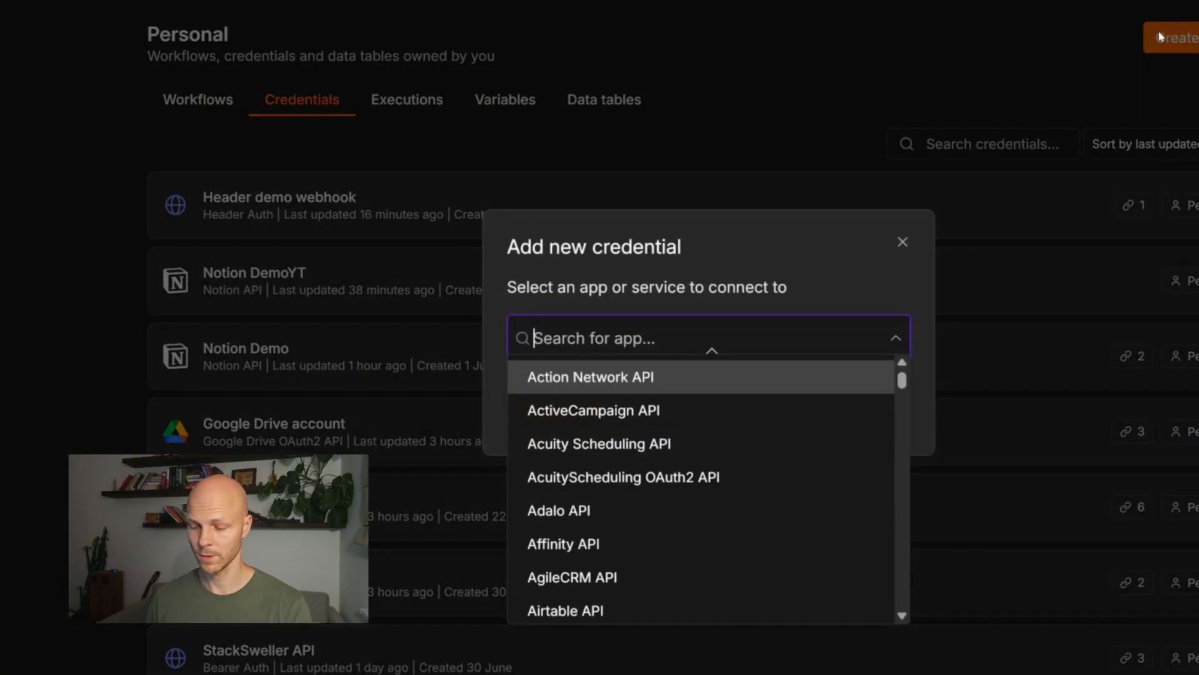
text(notion)
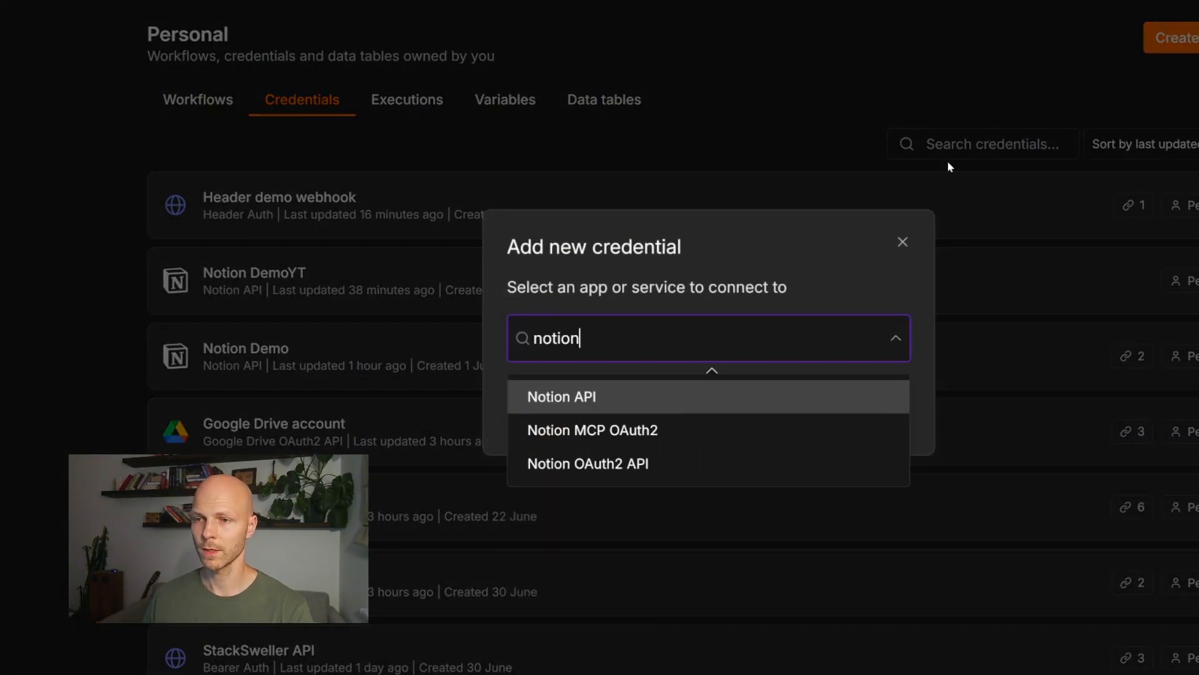
click(662, 395)
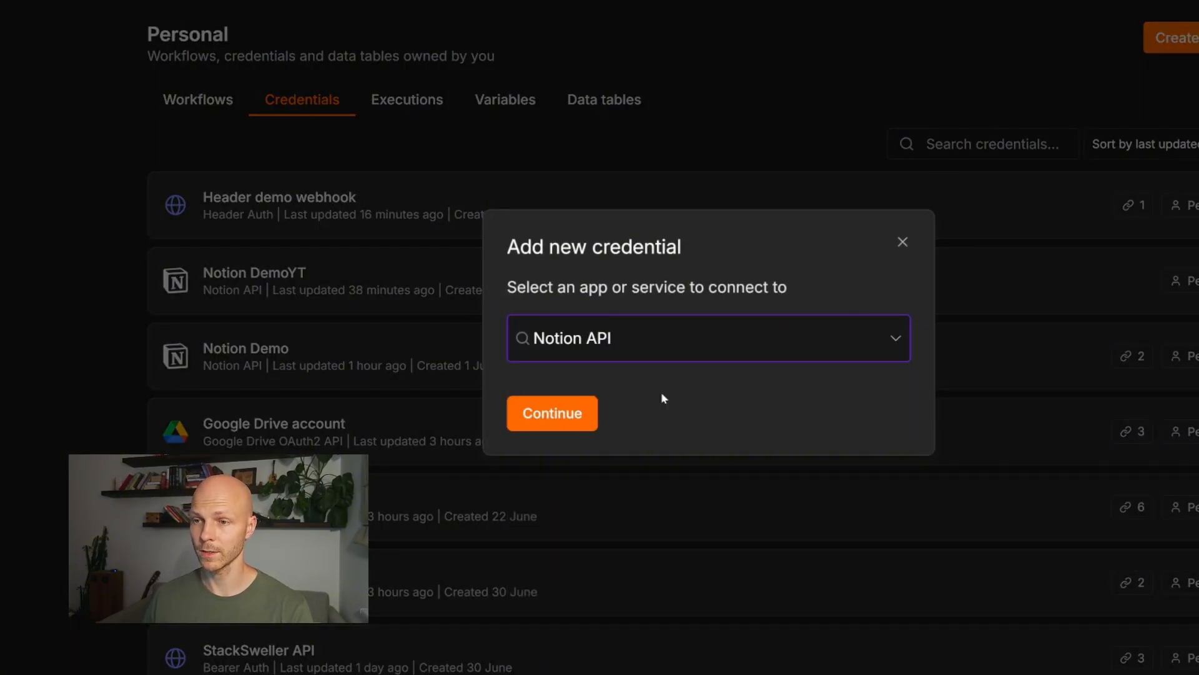
click(555, 420)
click(545, 271)
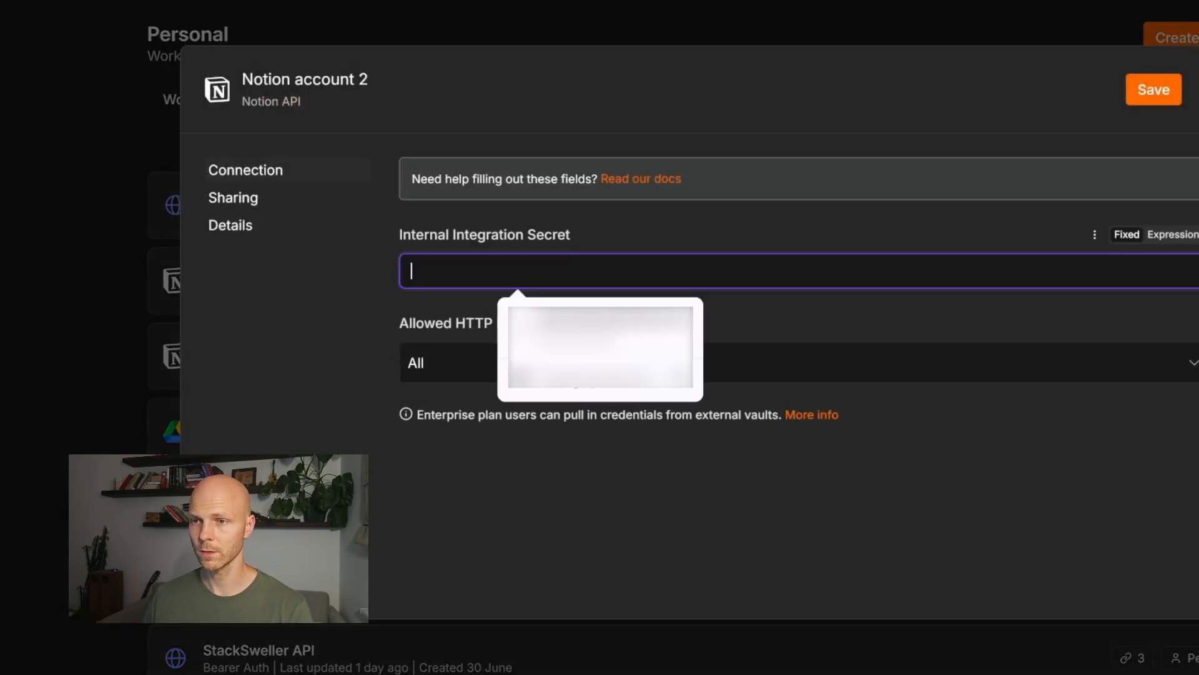
key(ctrl+v)
Step: Rename the credential to 'Notion DemoYT', save and test it, then close it
click(337, 80)
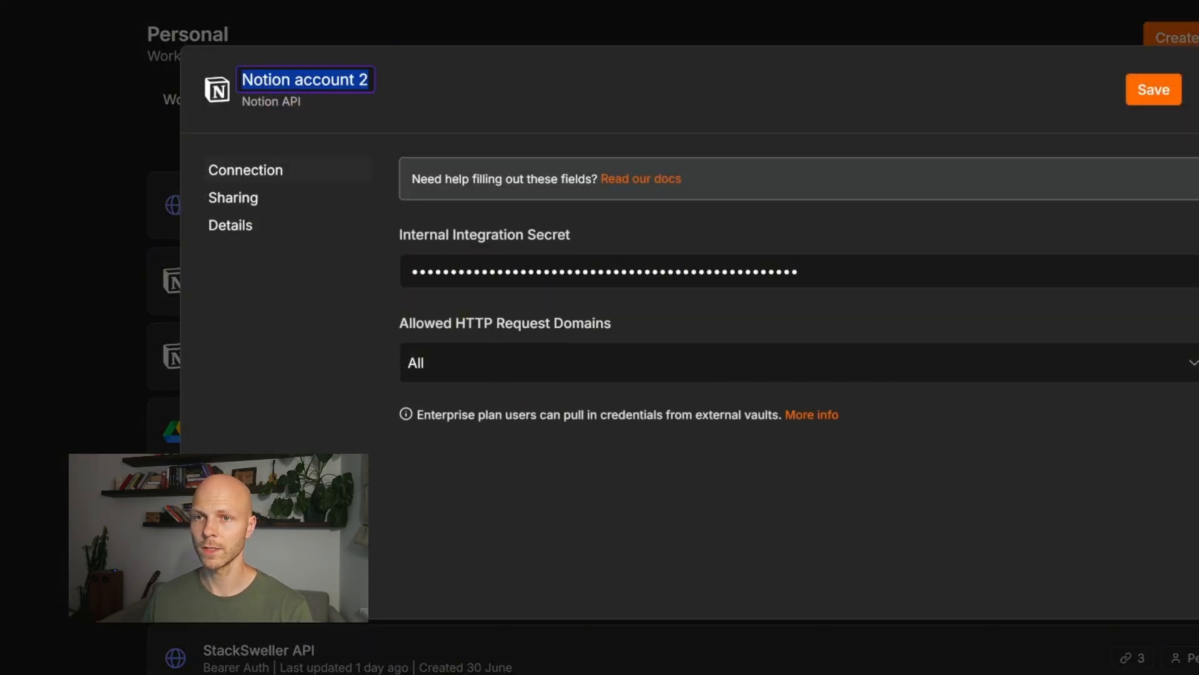
double_click(325, 79)
text(DemoYT)
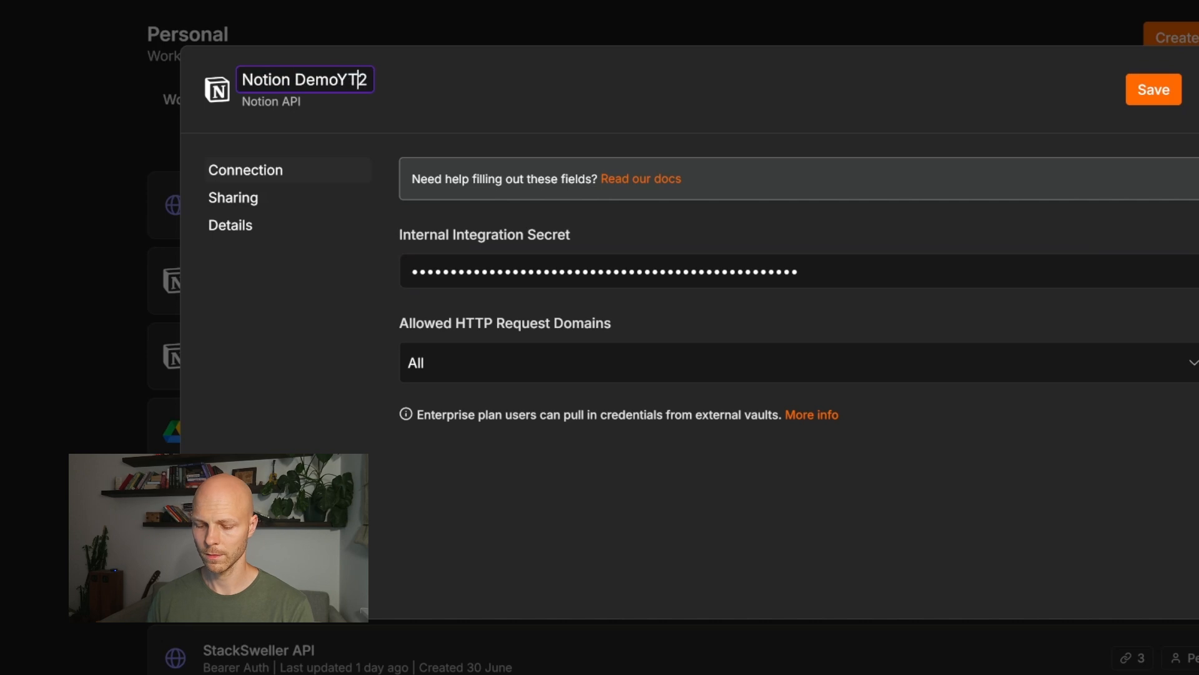
key(Delete)
key(Return)
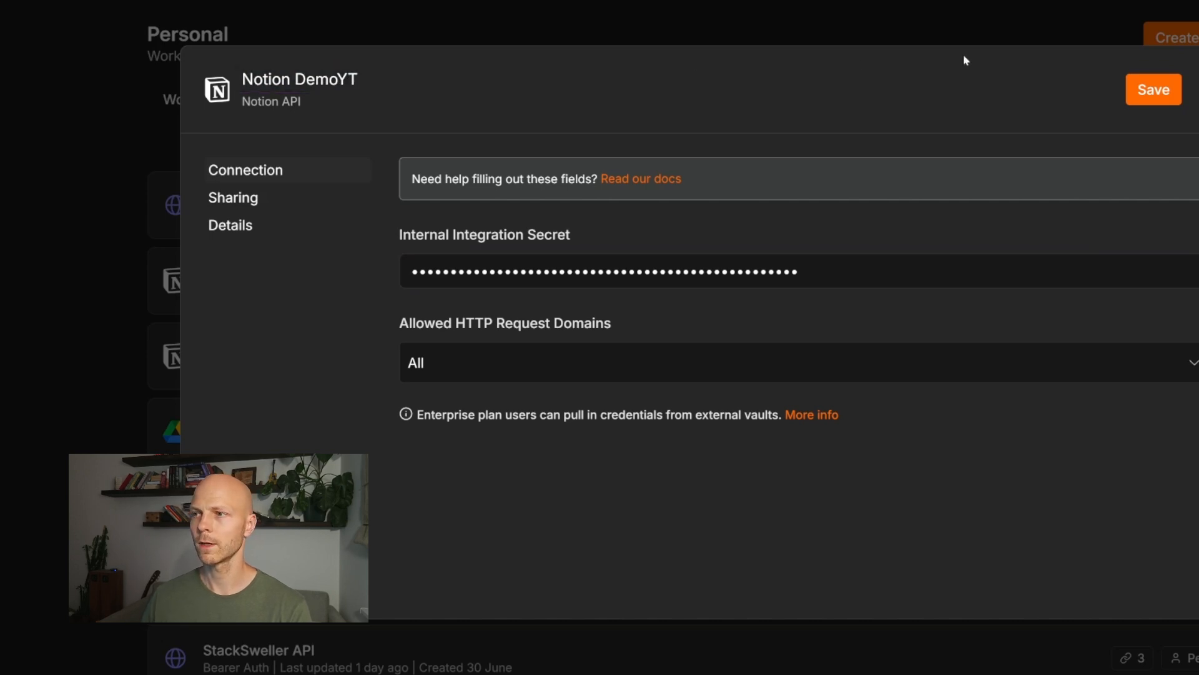
click(1146, 91)
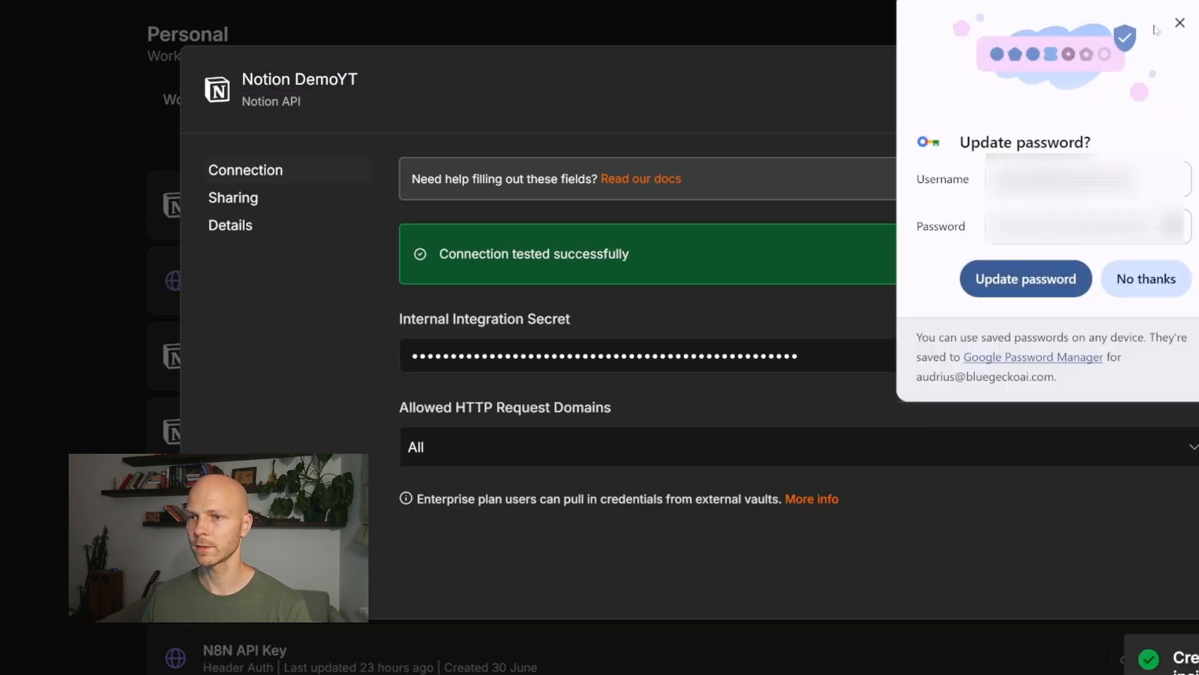
click(1026, 278)
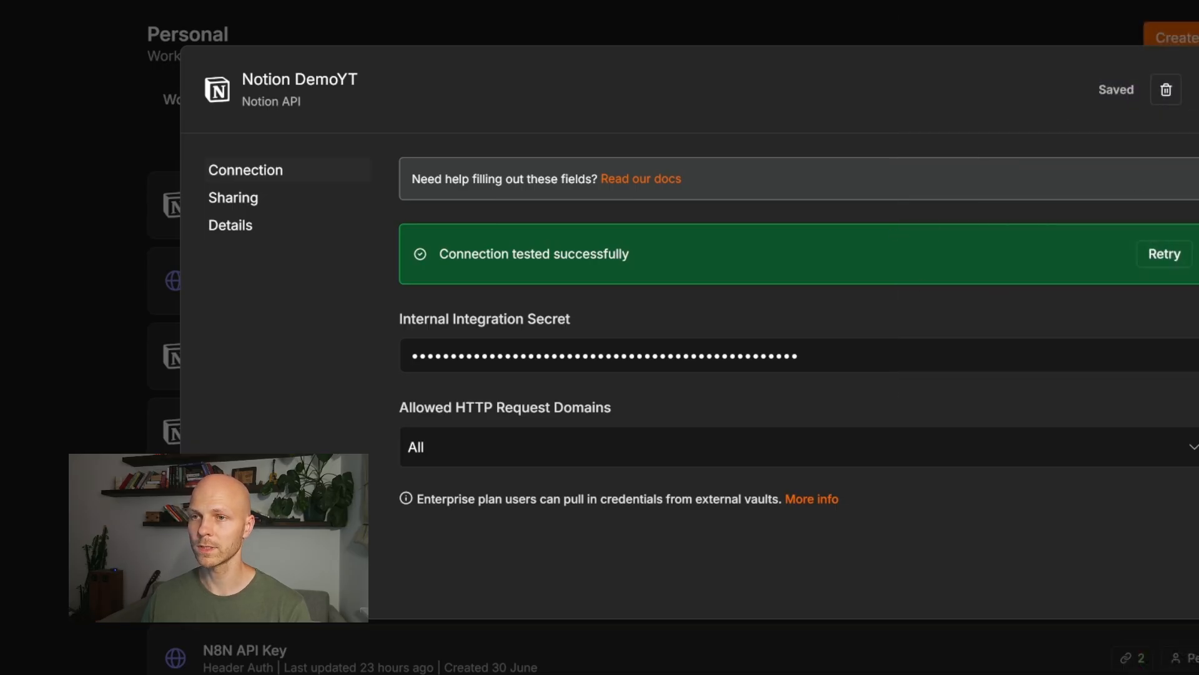
key(Escape)
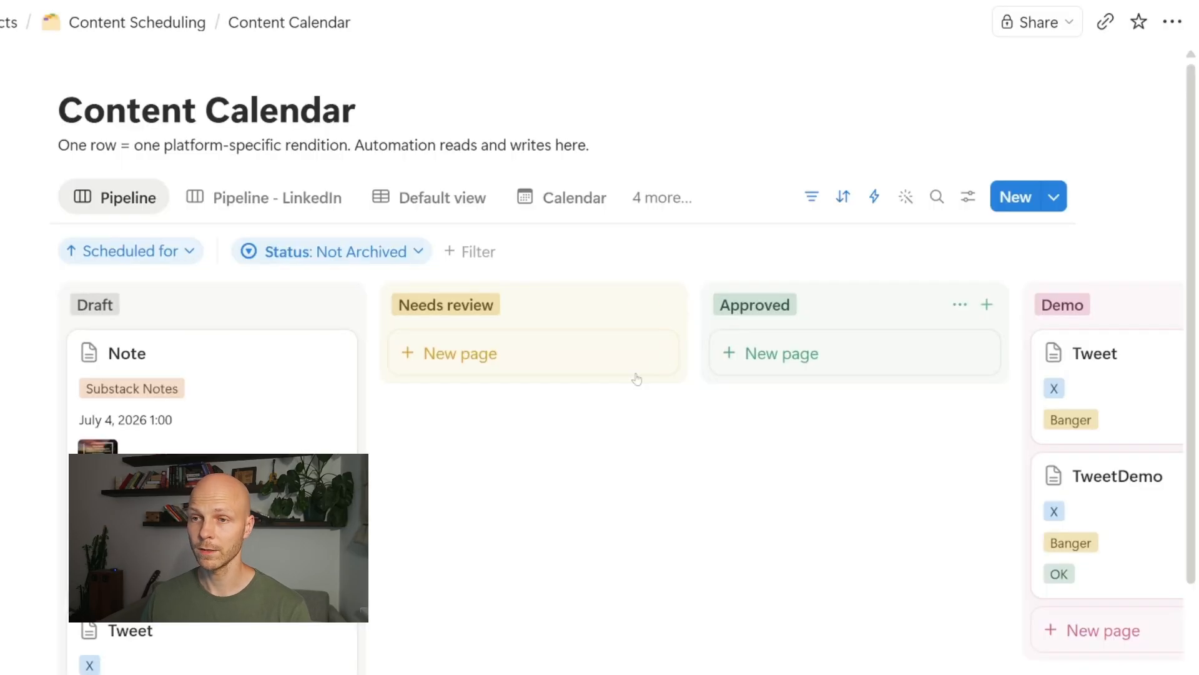
Step: Confirm DemoYT is listed under the Content Calendar page's Connections
scroll(636, 379, down, 3)
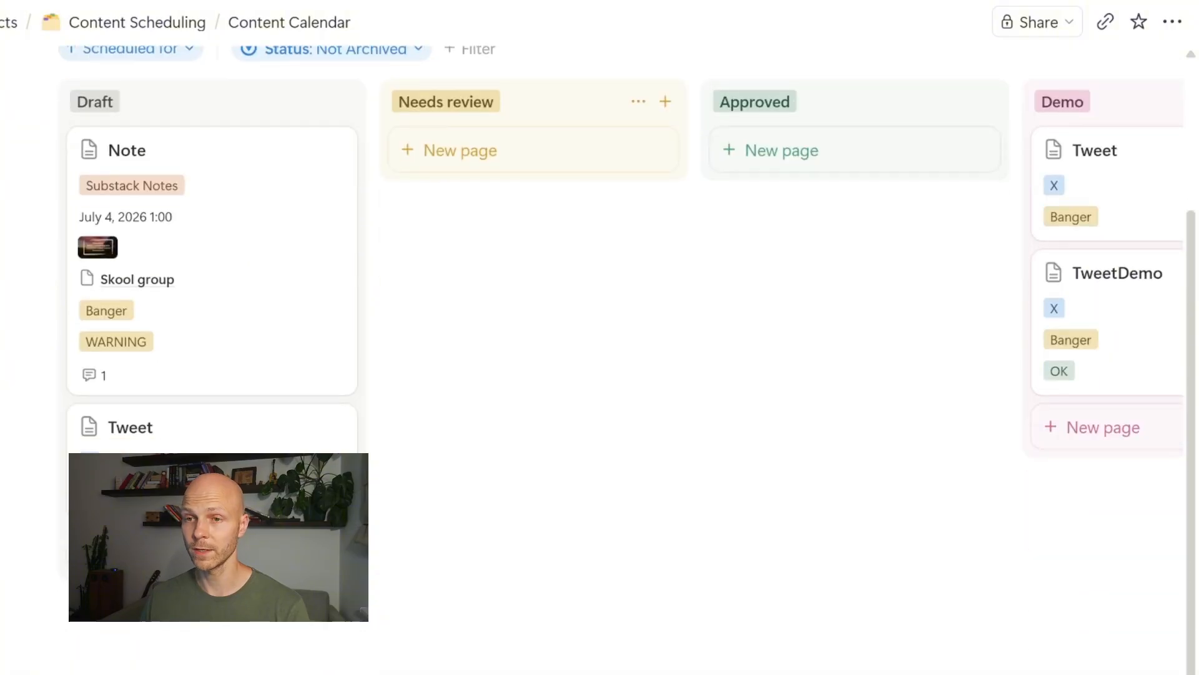
scroll(636, 379, up, 3)
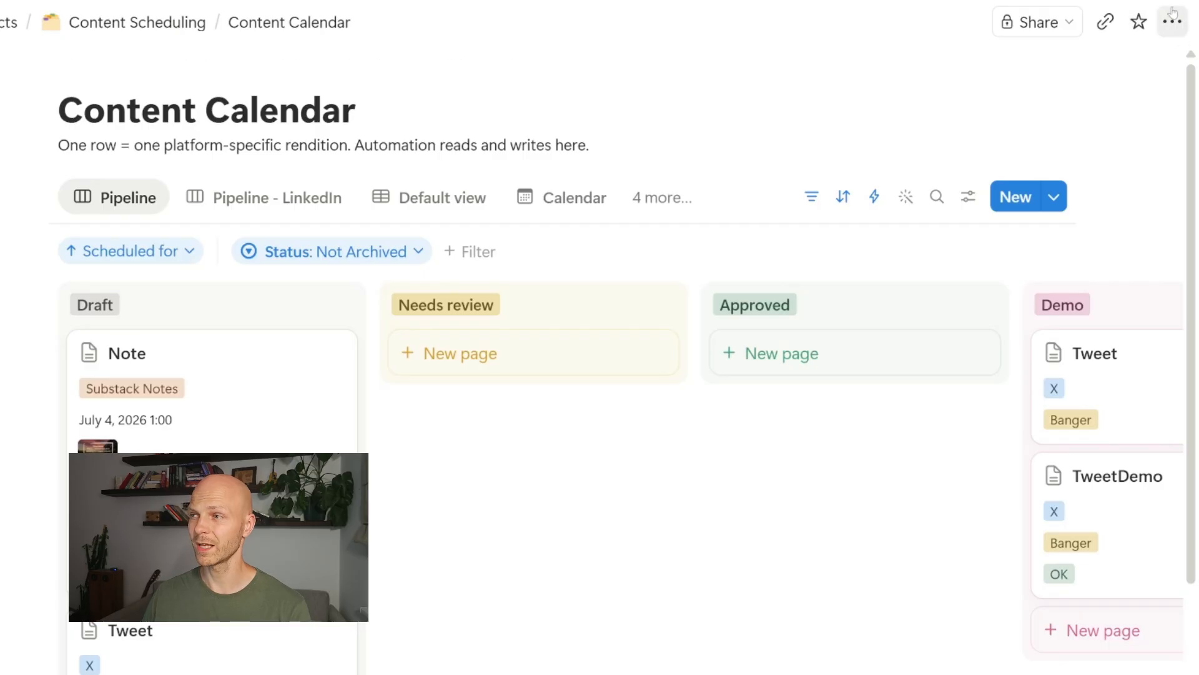
click(1174, 27)
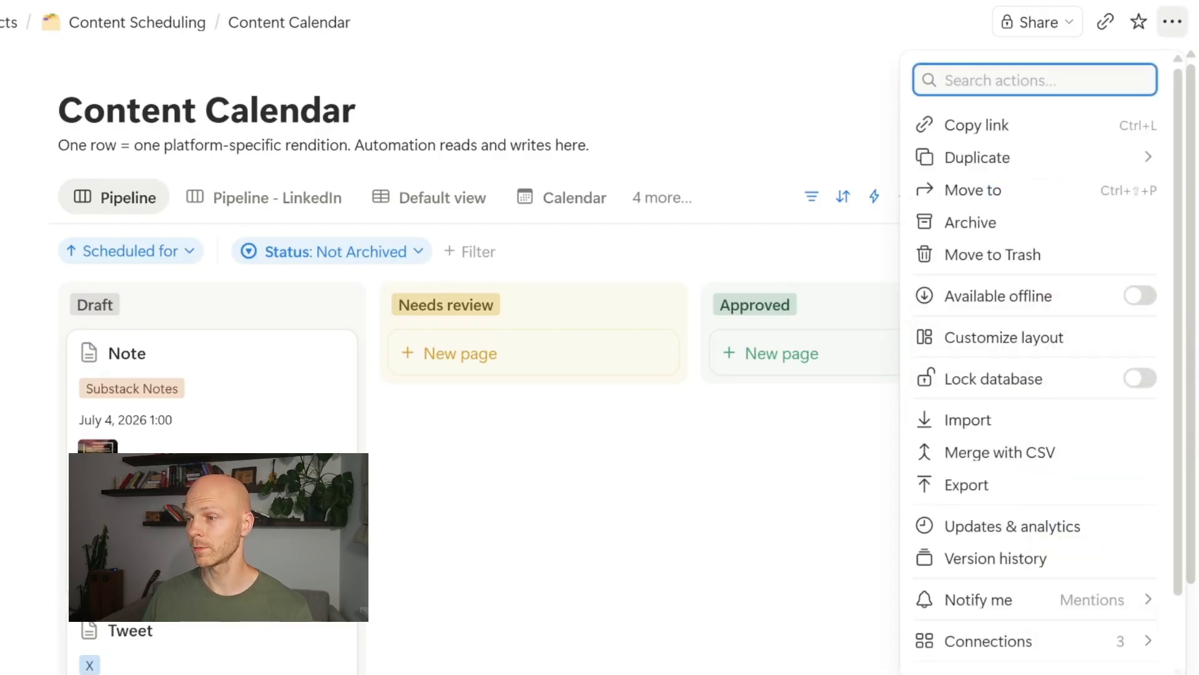
mouse_move(1078, 650)
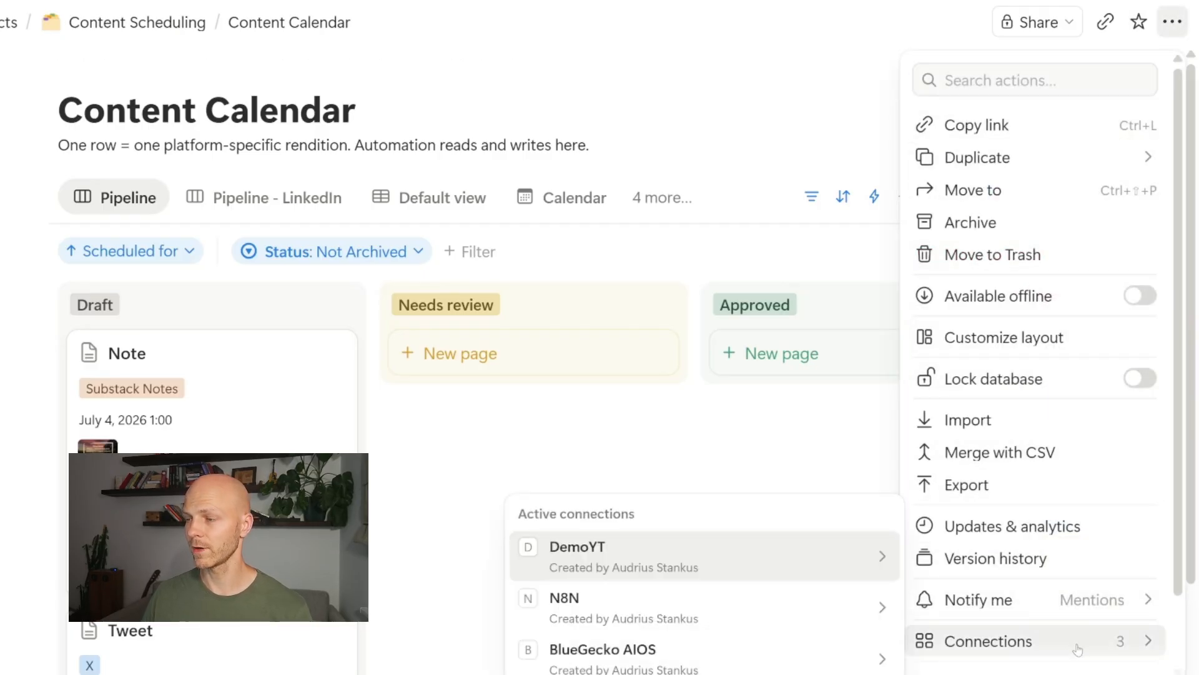
mouse_move(744, 564)
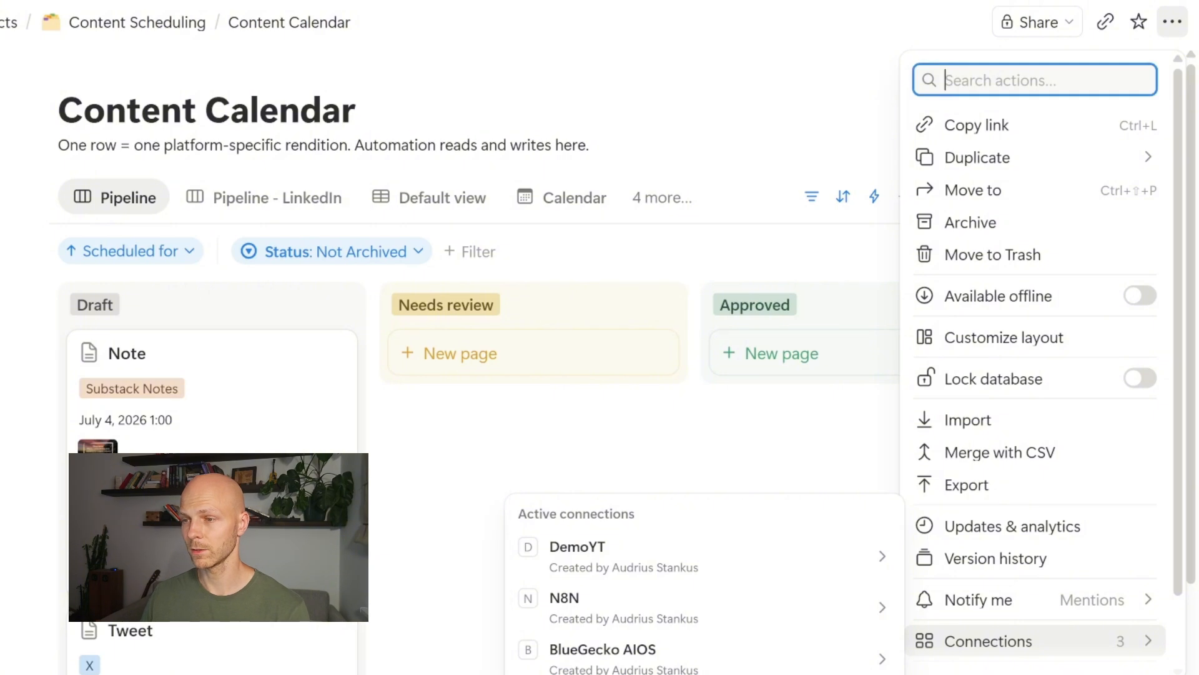
key(Escape)
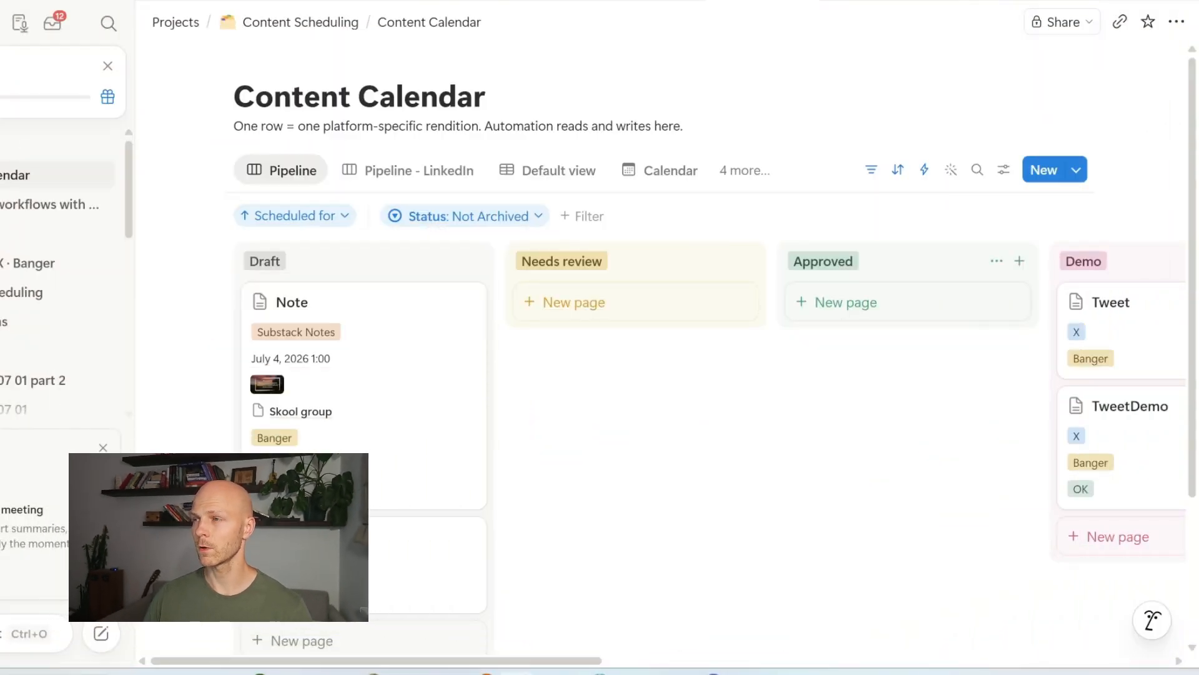
Step: Start a new automation for the Content Calendar database
key(ctrl+minus)
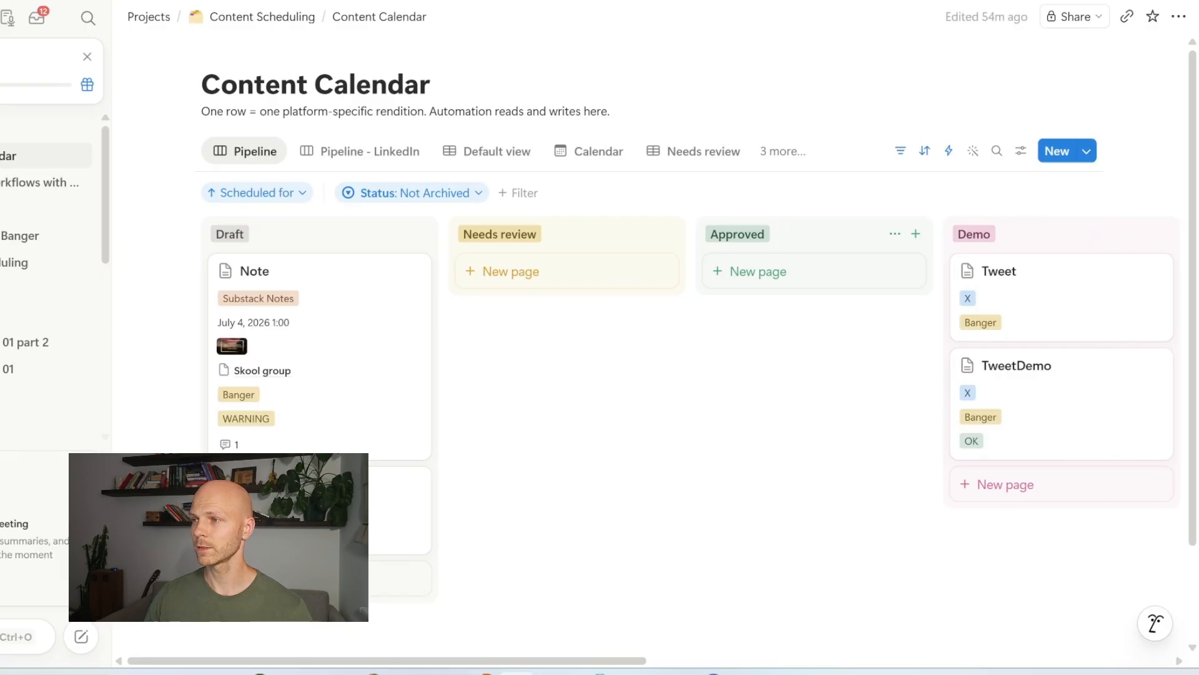
click(949, 150)
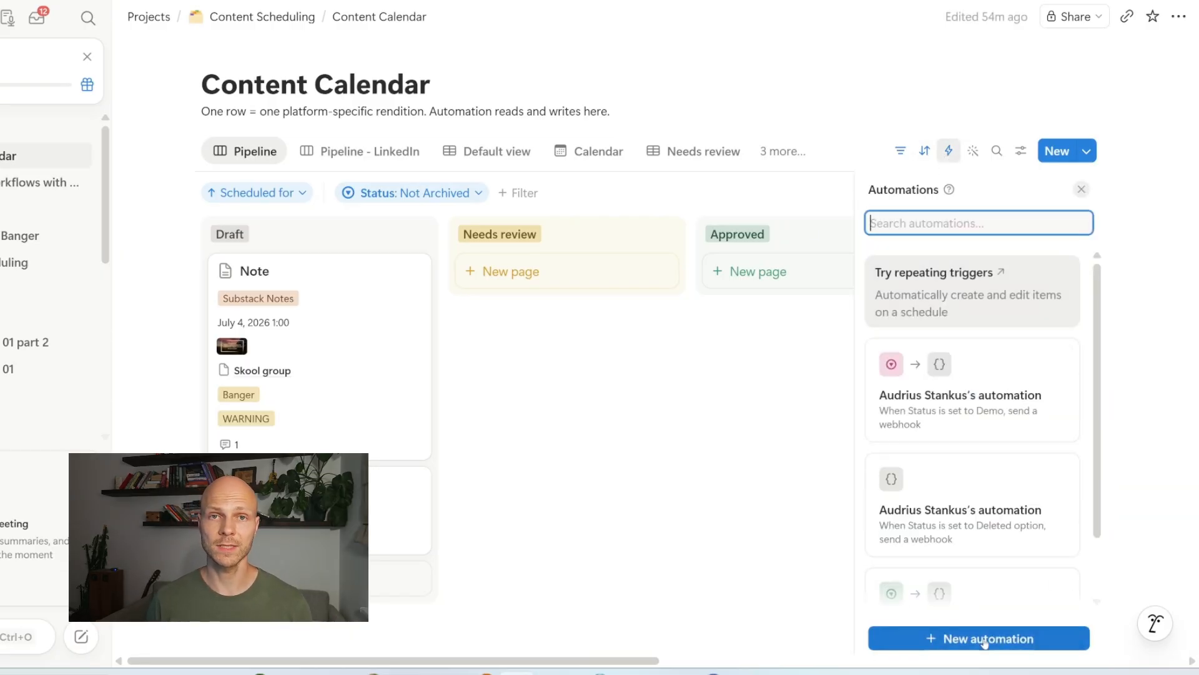
click(985, 638)
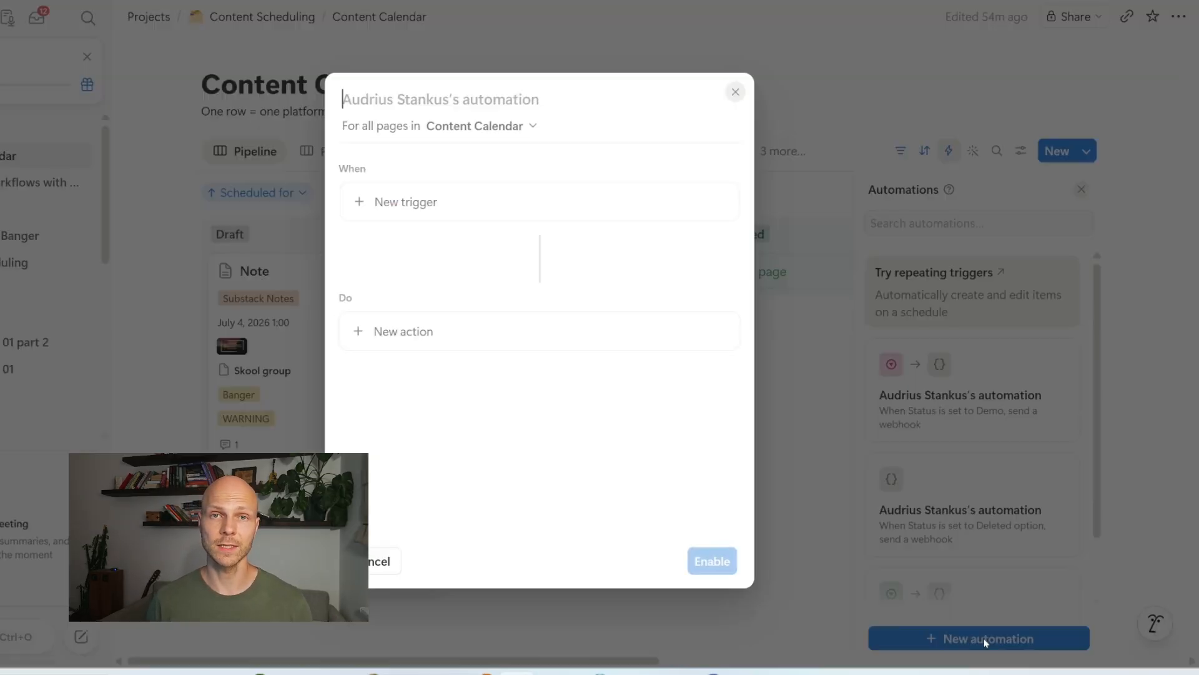
Step: Add a trigger that fires when Status is set to Demo
click(416, 198)
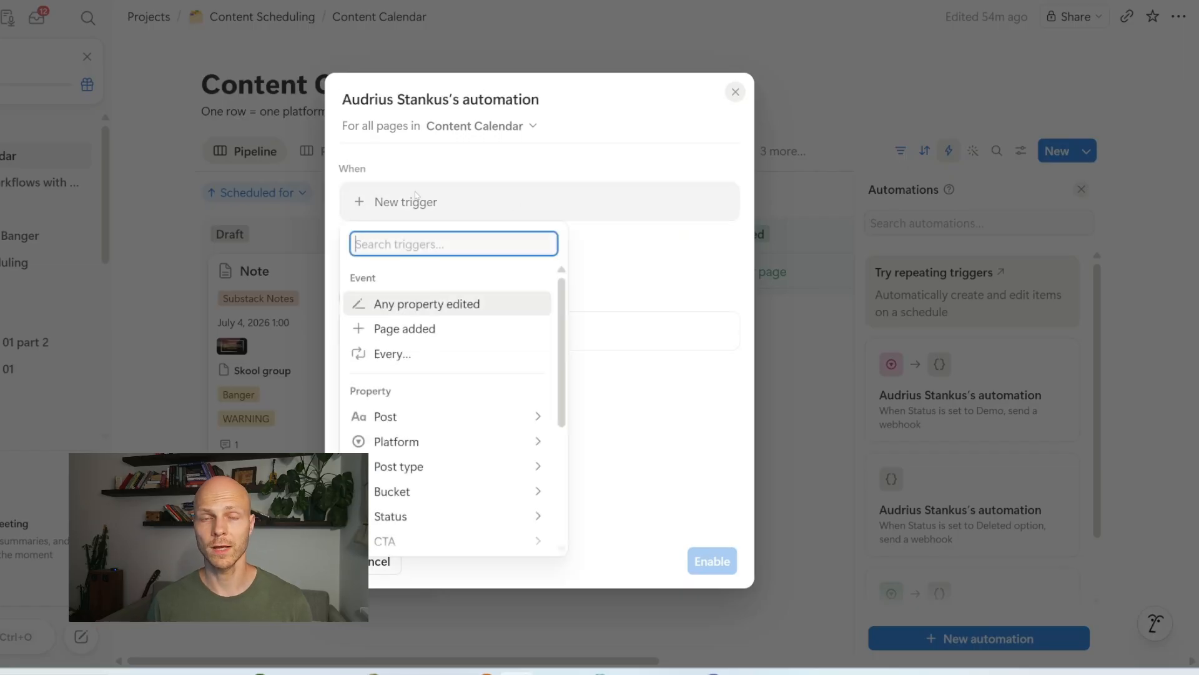
click(458, 517)
click(424, 306)
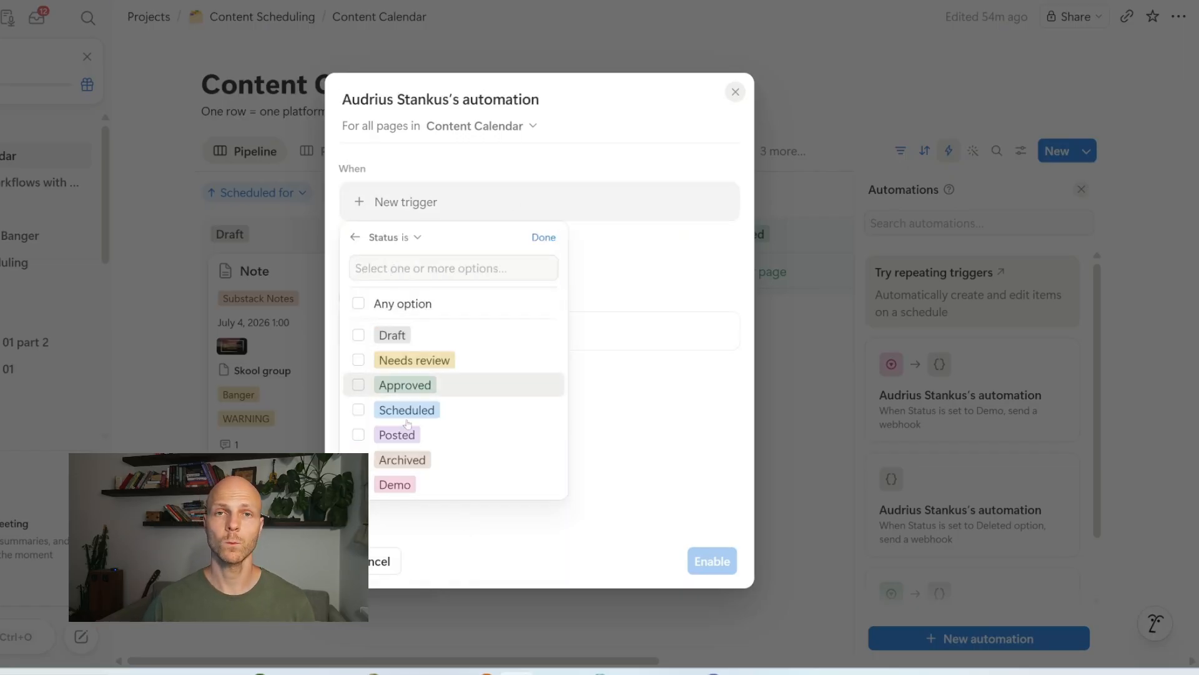
click(395, 486)
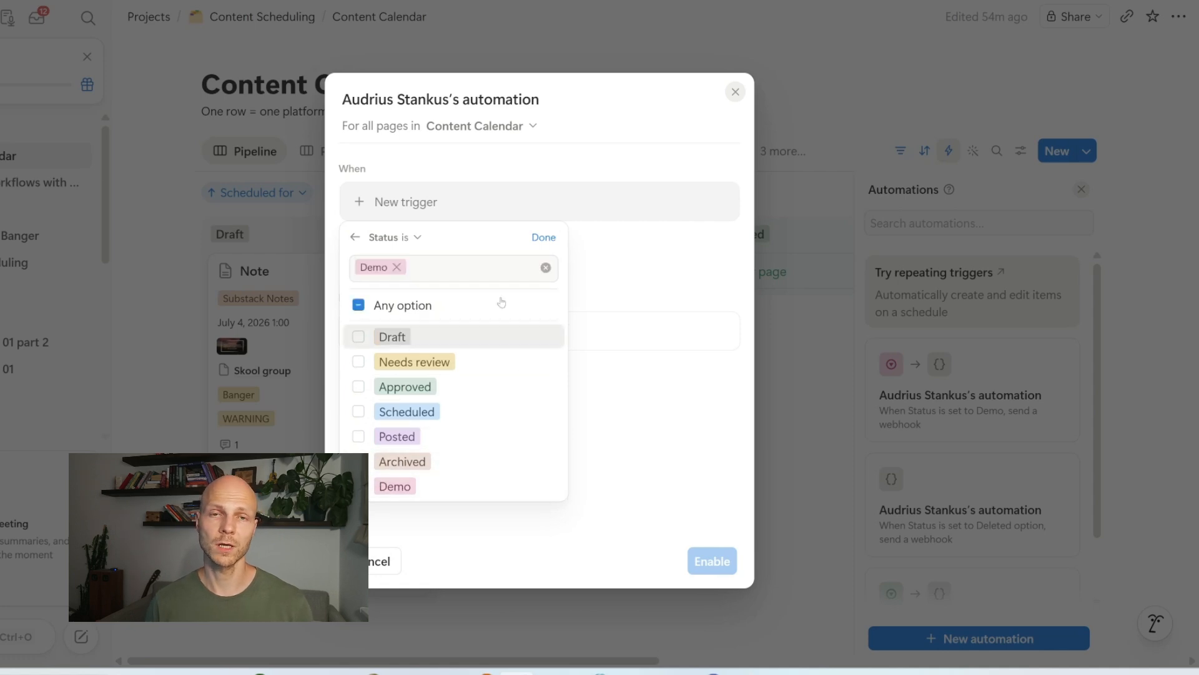
click(535, 237)
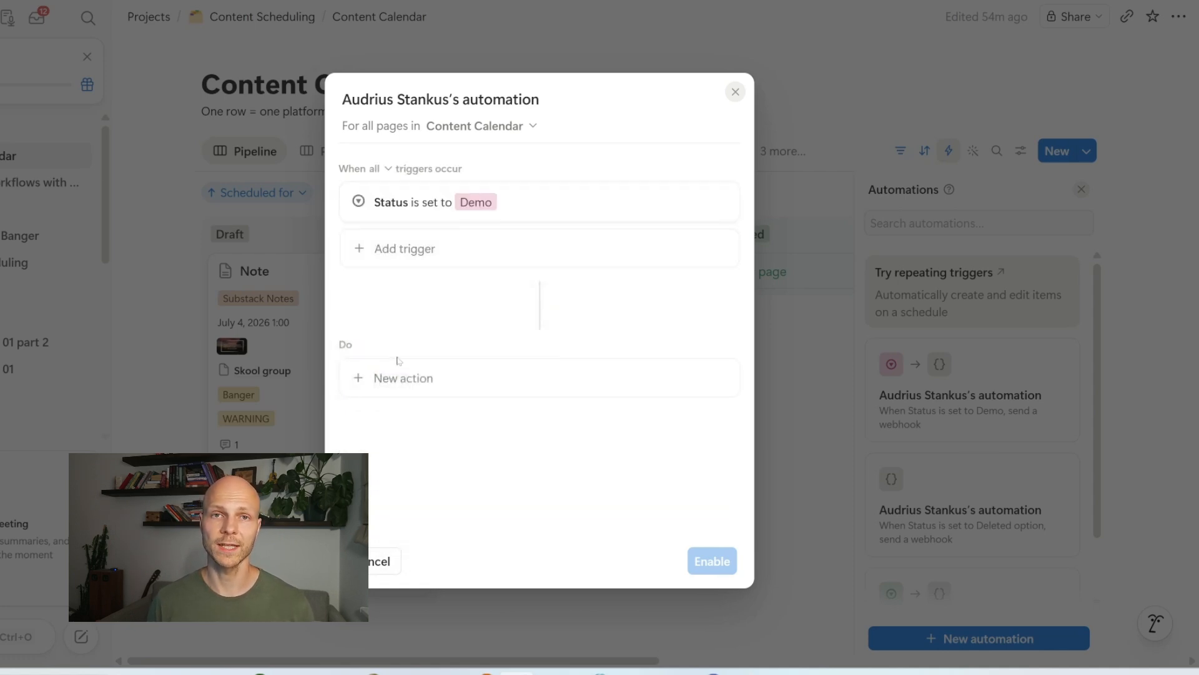
Step: Add a Send webhook action with its URL field ready for input
click(405, 379)
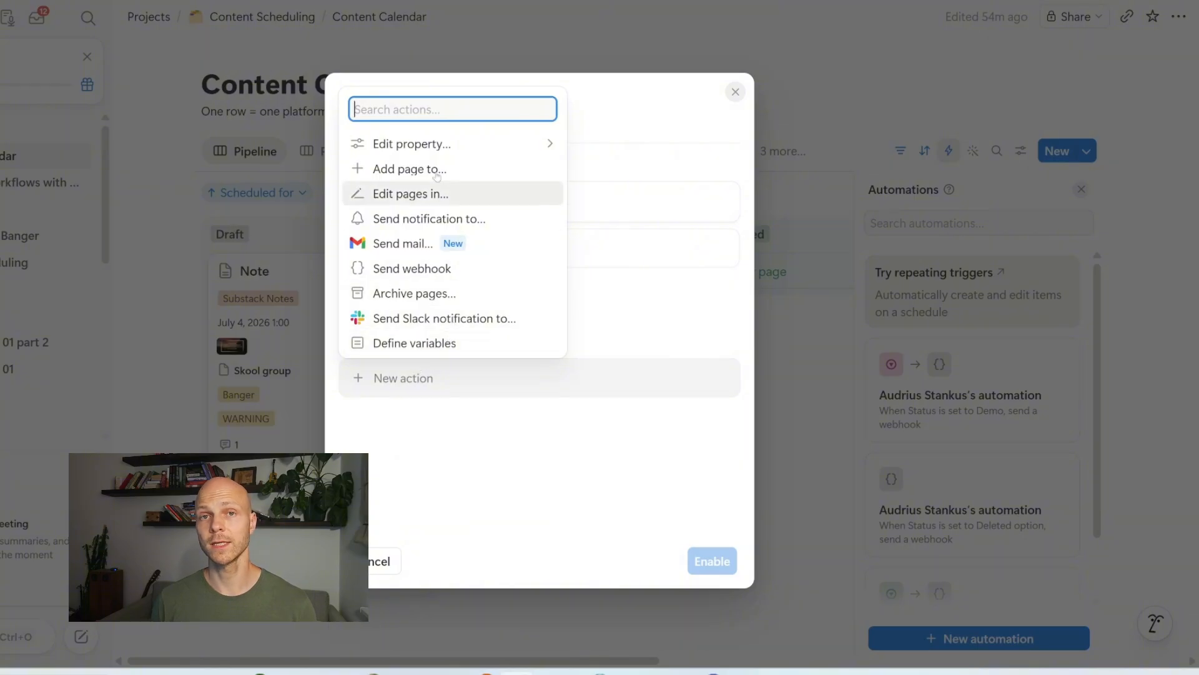
click(417, 269)
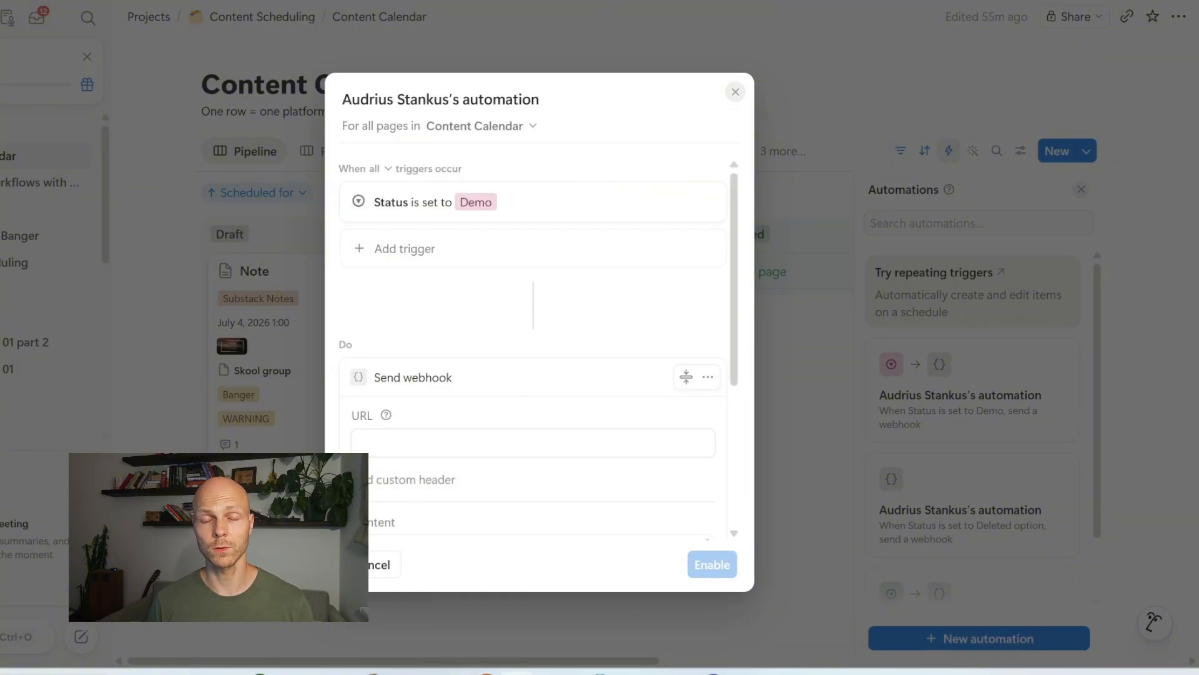
click(462, 443)
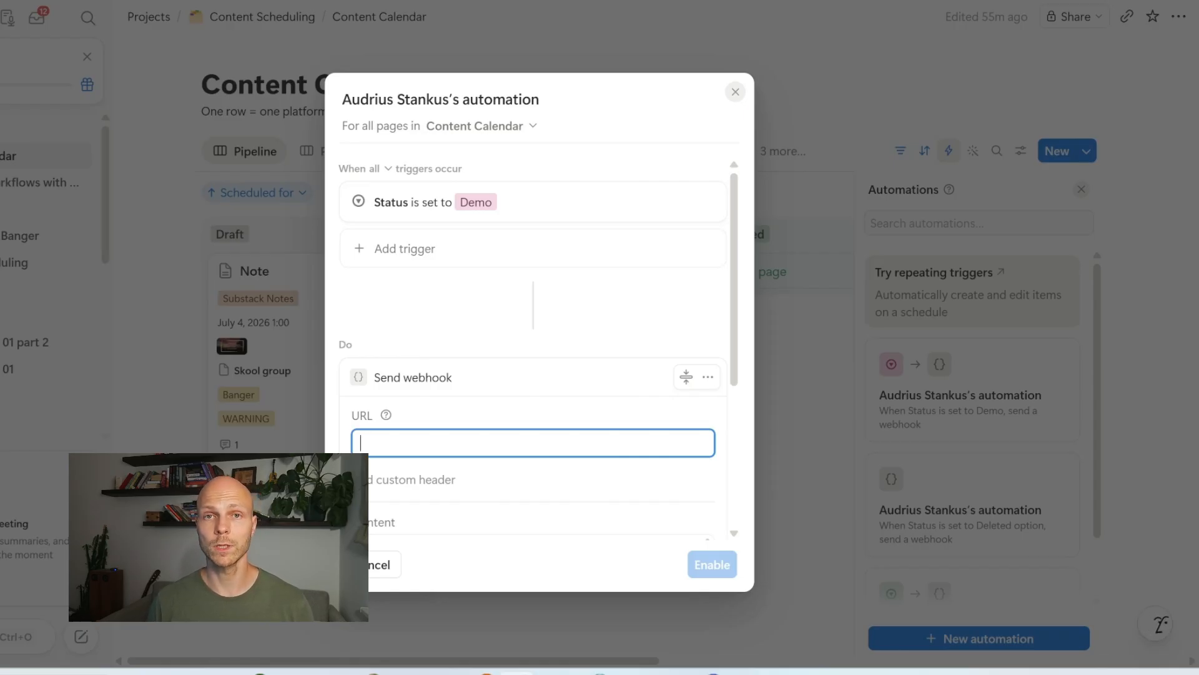
scroll(414, 375, down, 2)
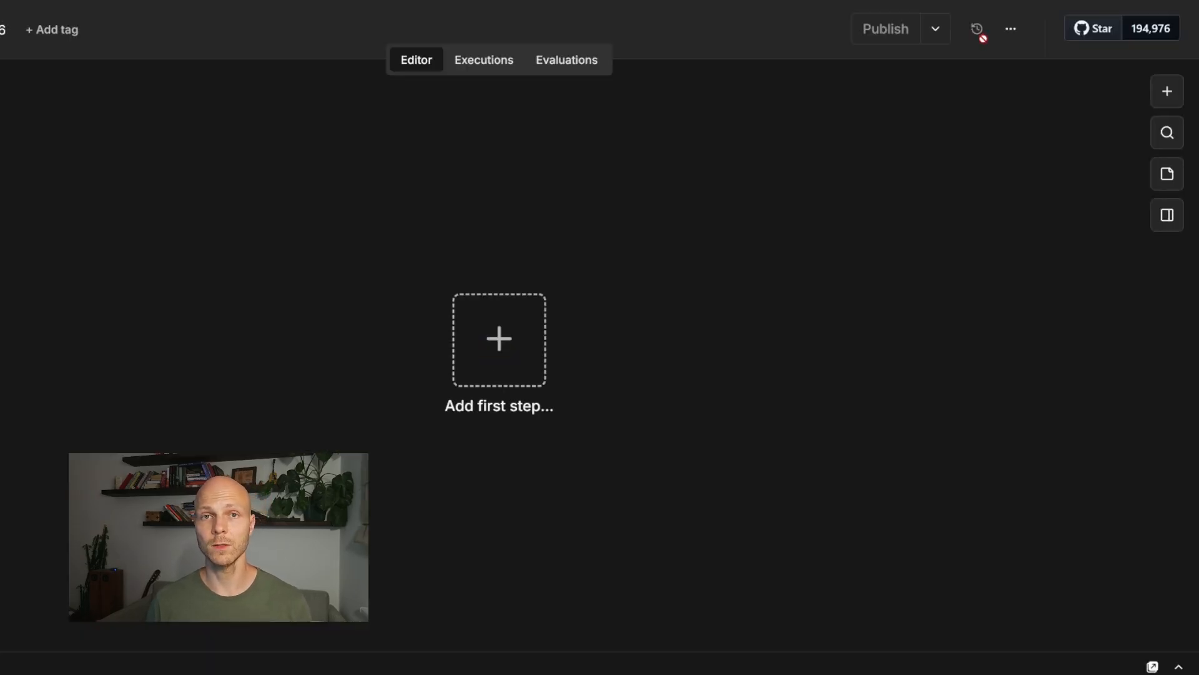
Step: Add a Webhook trigger to the n8n workflow and copy its test URL
click(1173, 92)
text(w)
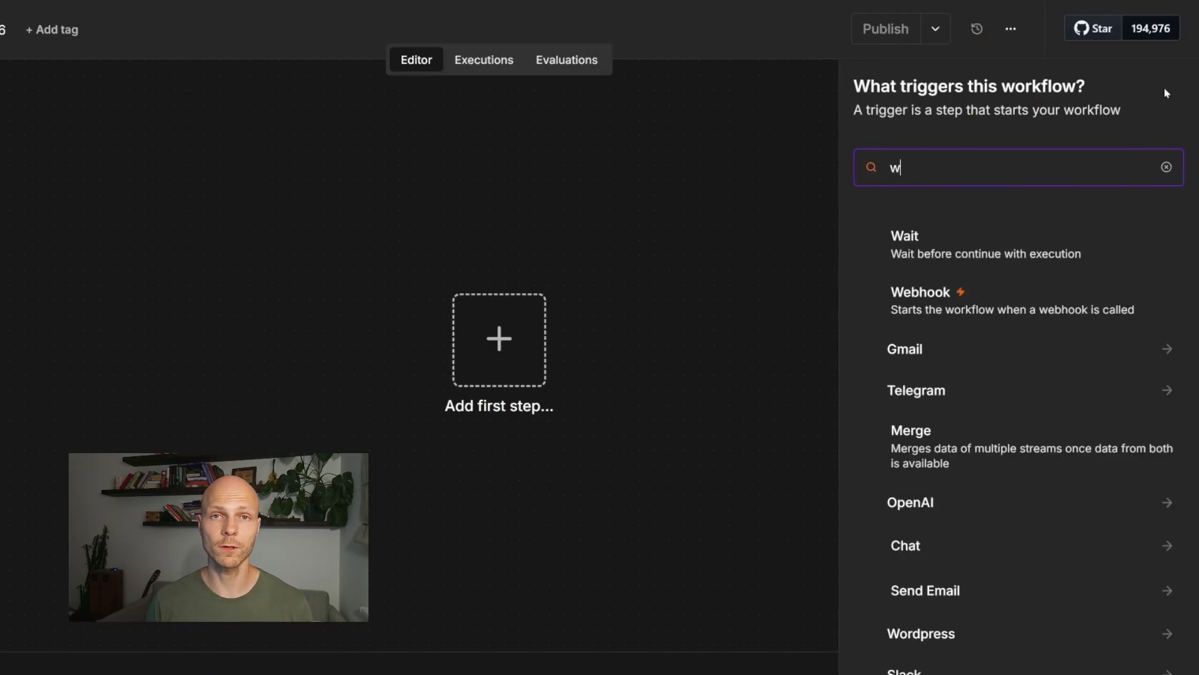
text(ebhook)
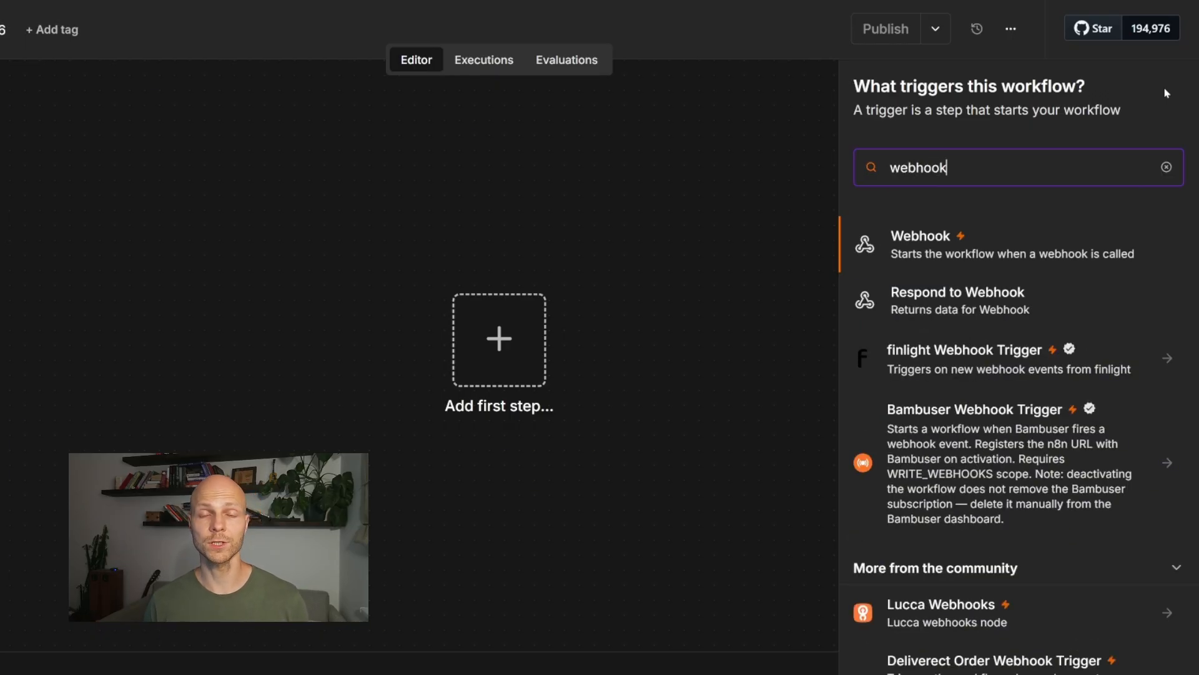
click(1054, 251)
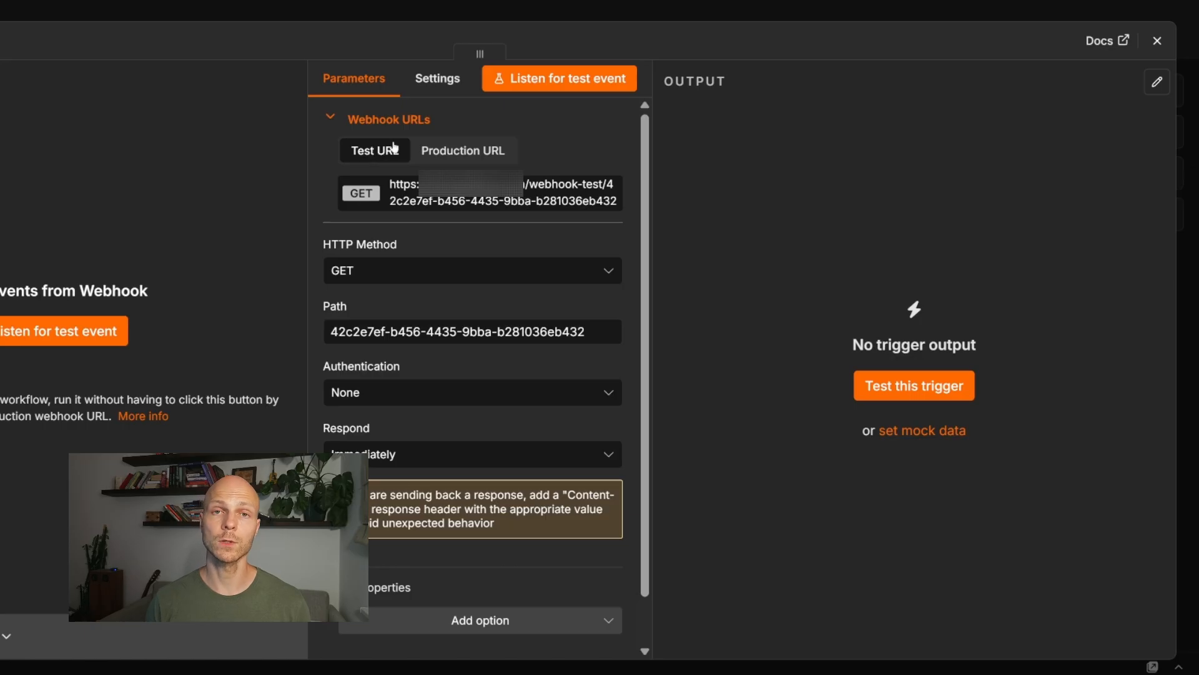
click(458, 155)
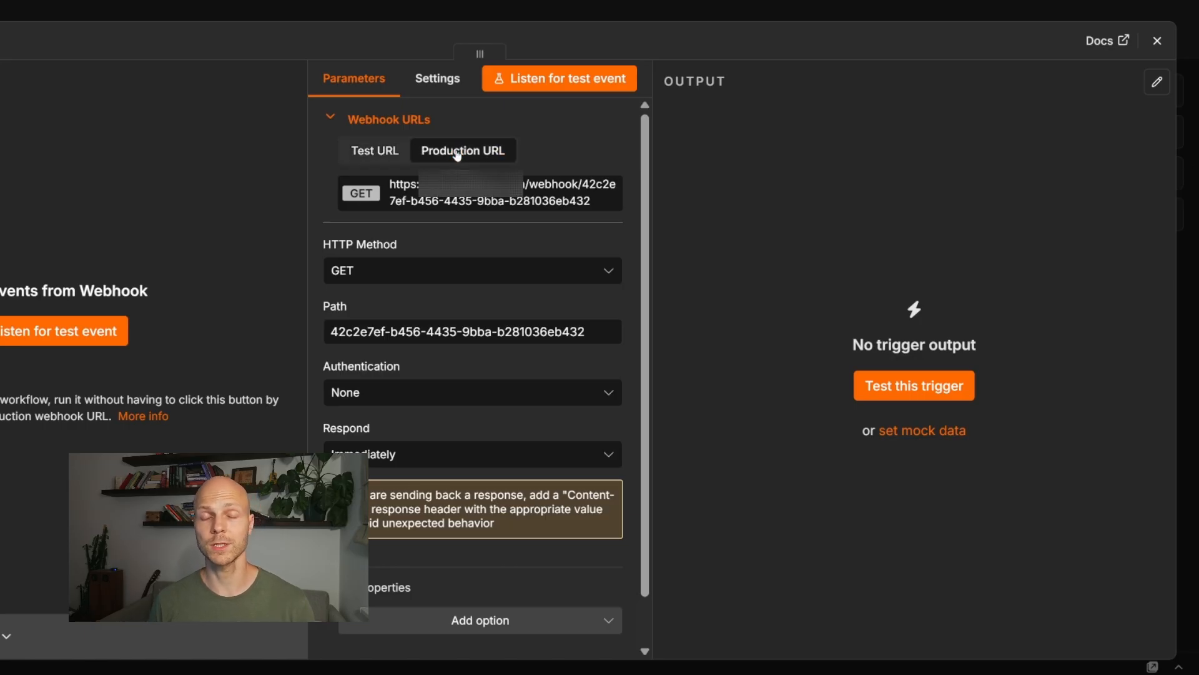
click(373, 153)
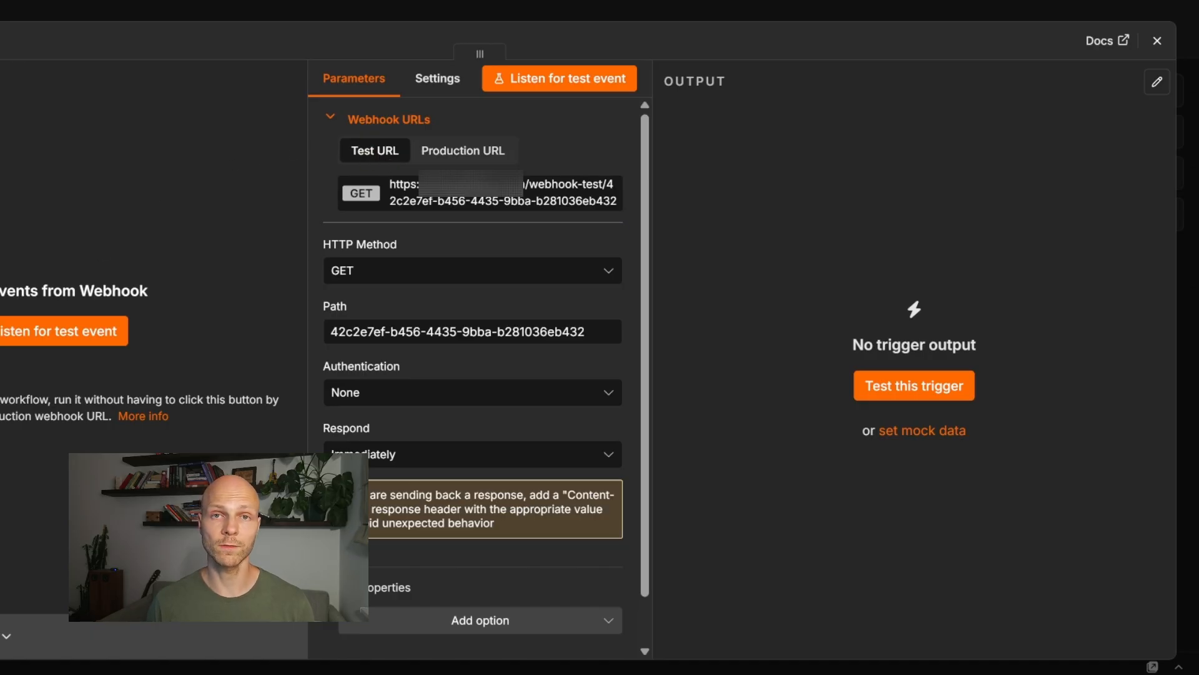
click(20, 333)
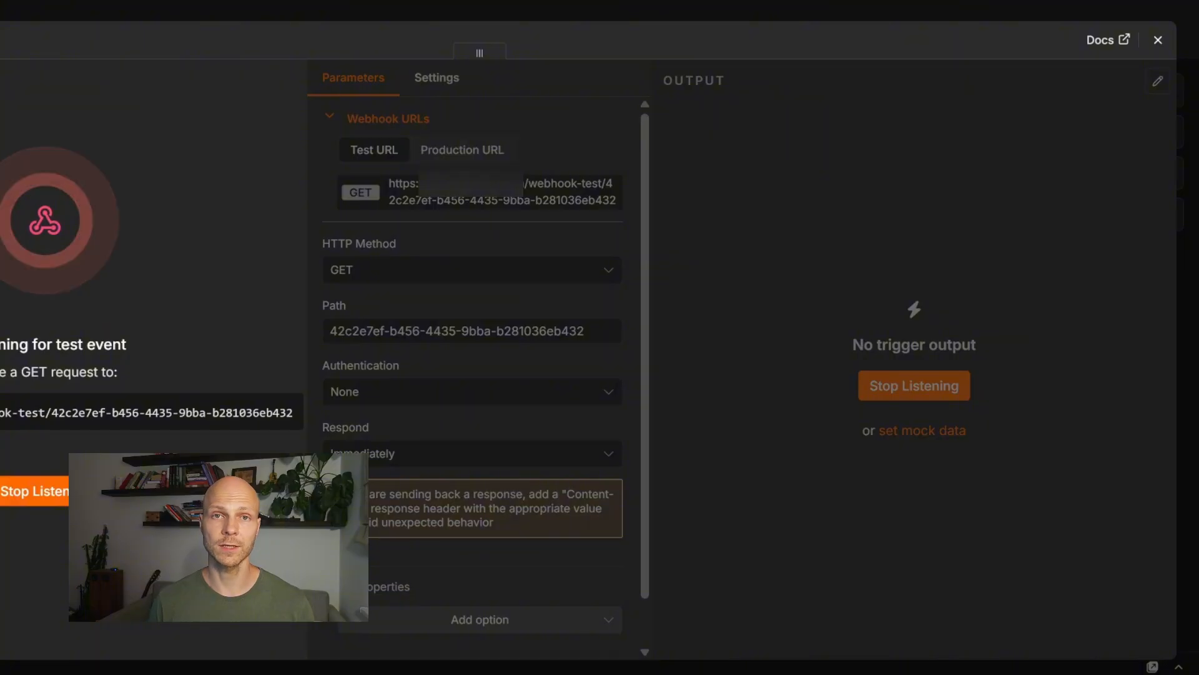
click(58, 494)
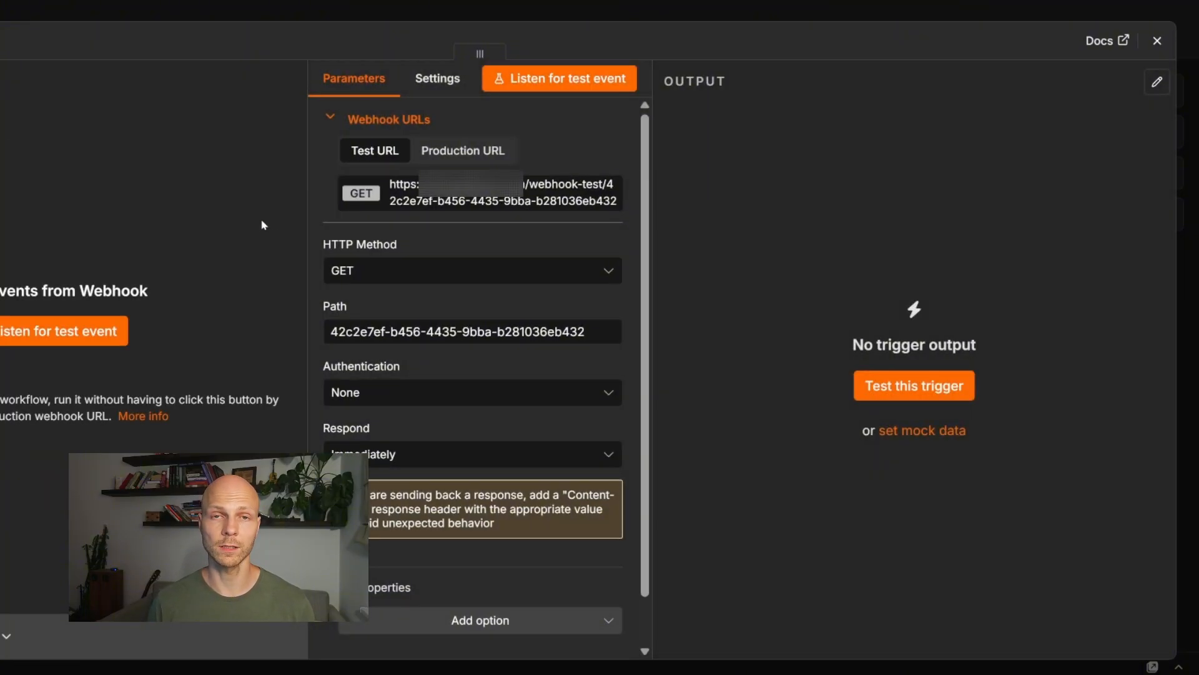
click(450, 200)
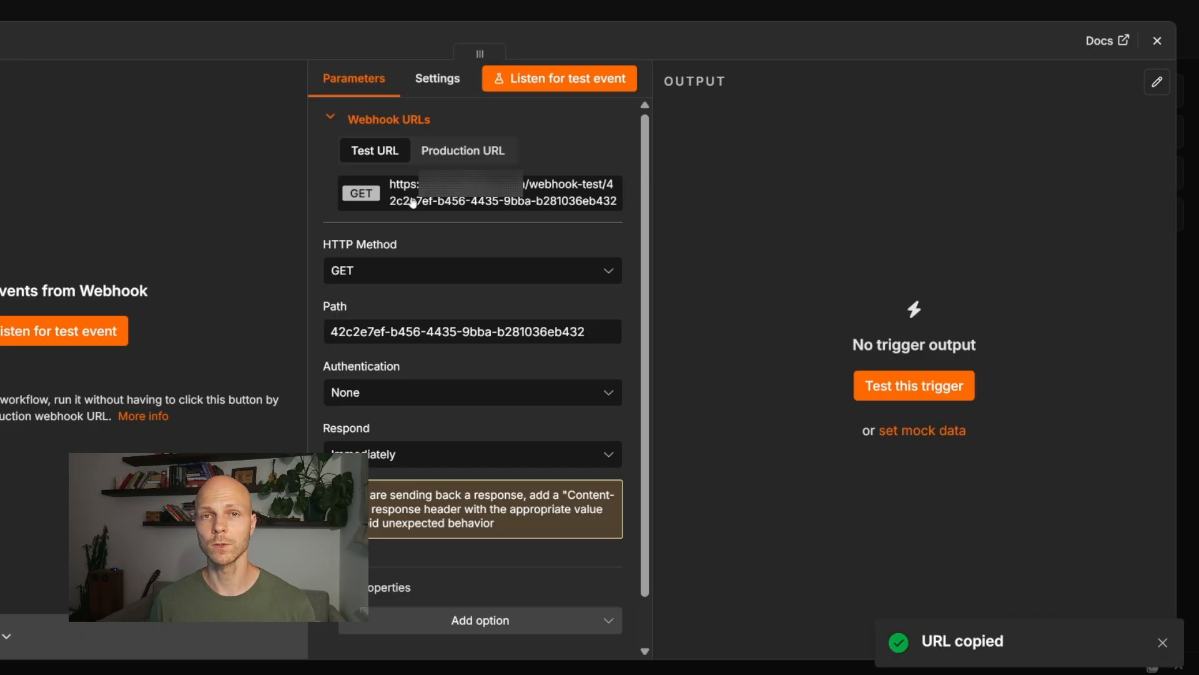
Step: Set the webhook's HTTP method to POST and listen for a test event
click(103, 345)
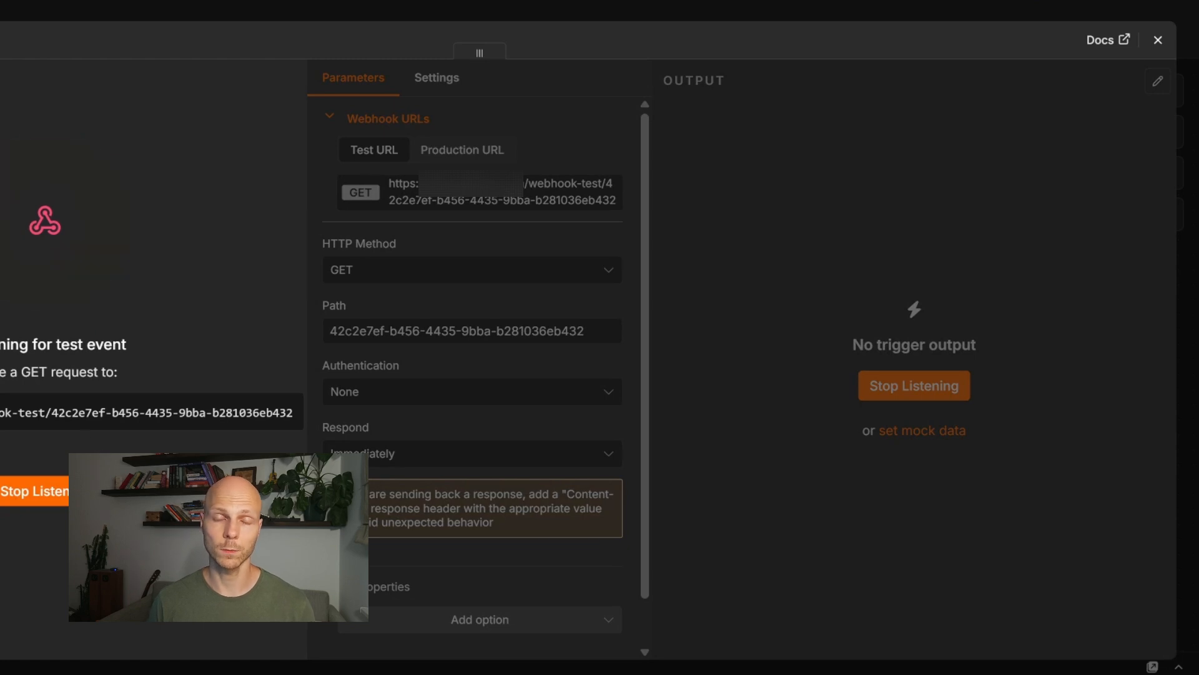
click(75, 491)
click(392, 269)
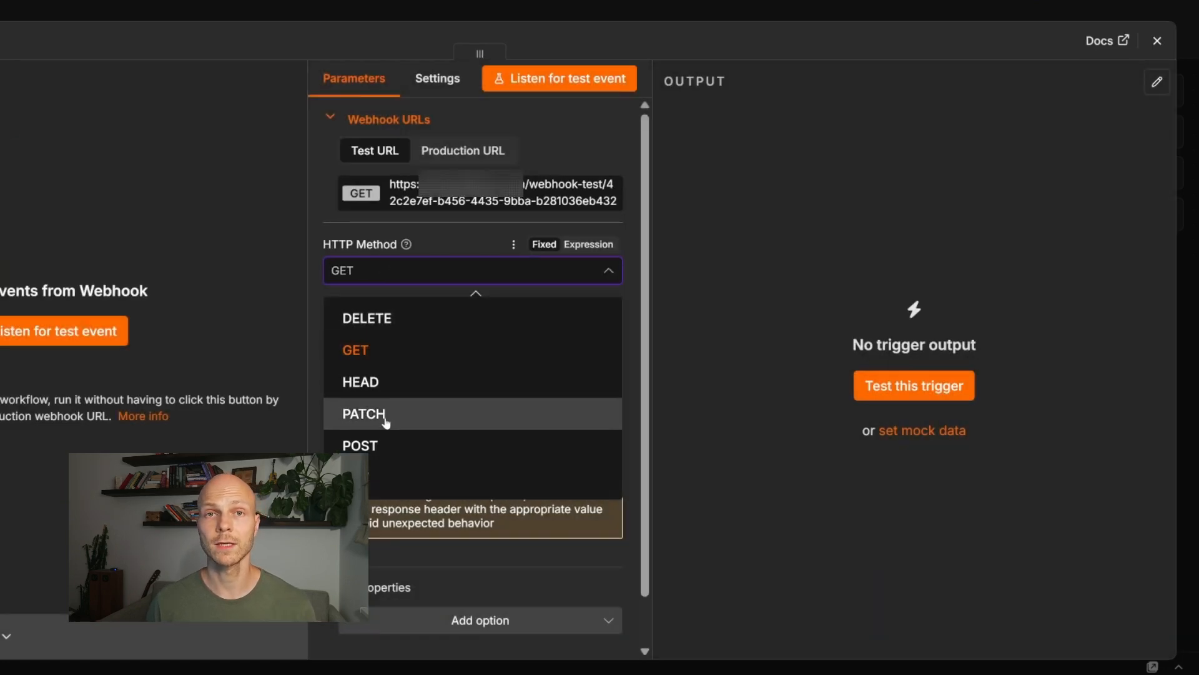
click(391, 445)
click(75, 331)
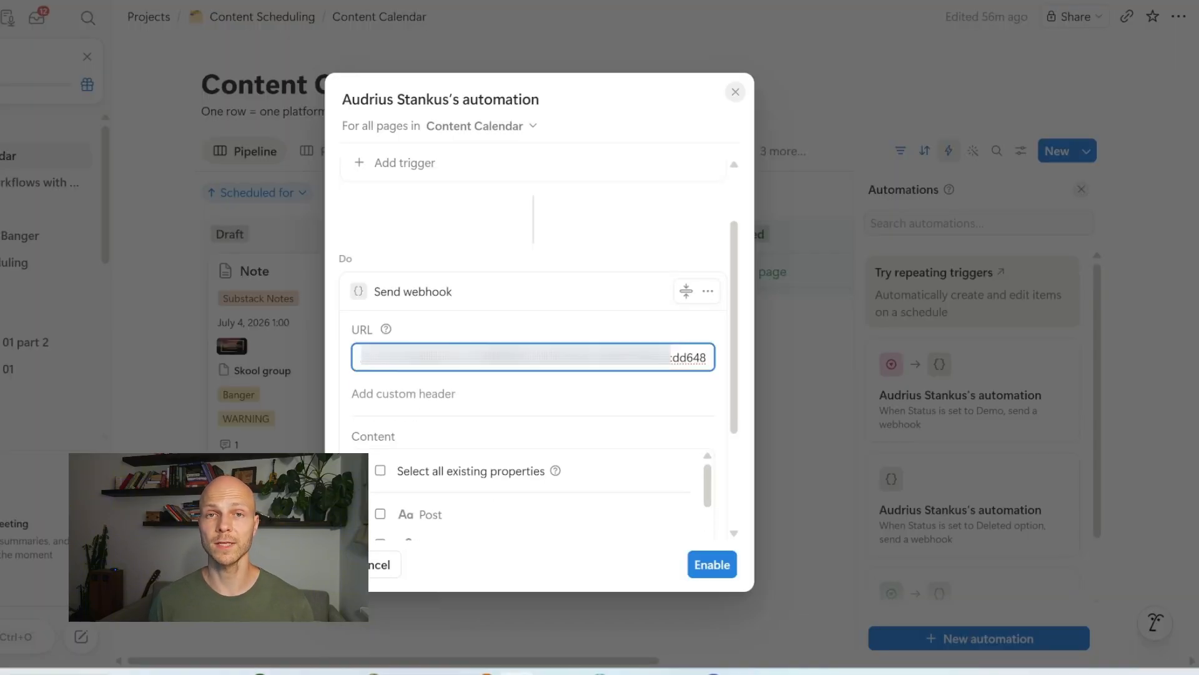
Step: Enable the webhook automation, add a TweetDemo card in Draft and drag it to Demo
click(712, 564)
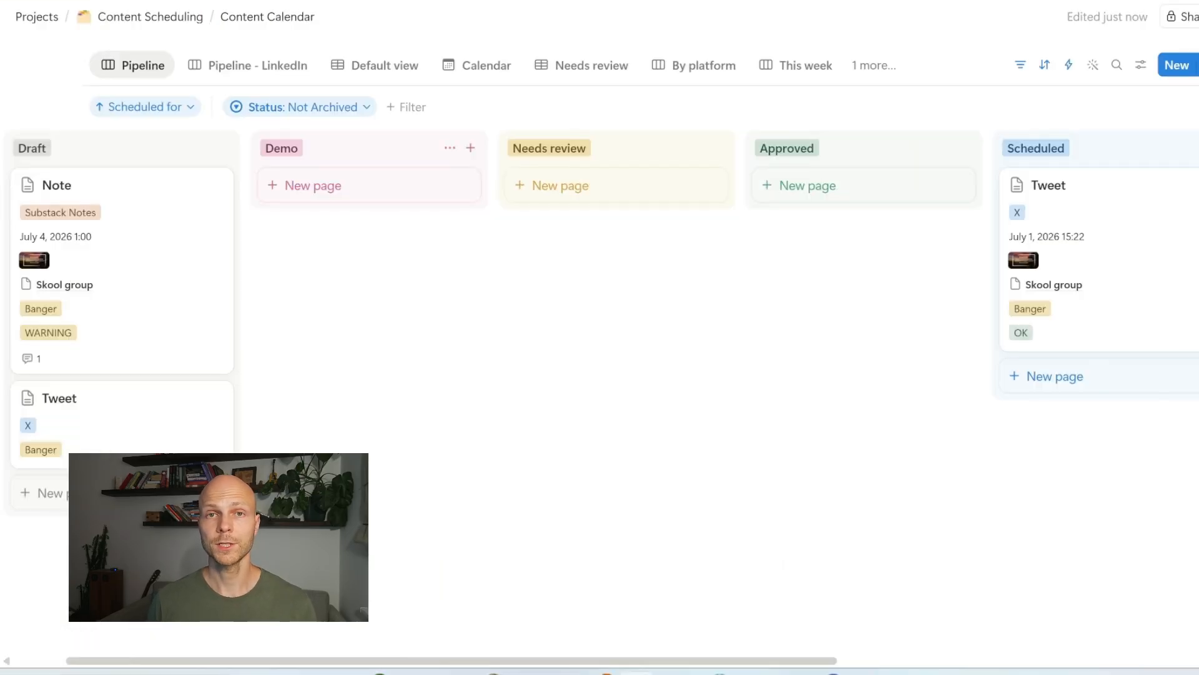
click(119, 493)
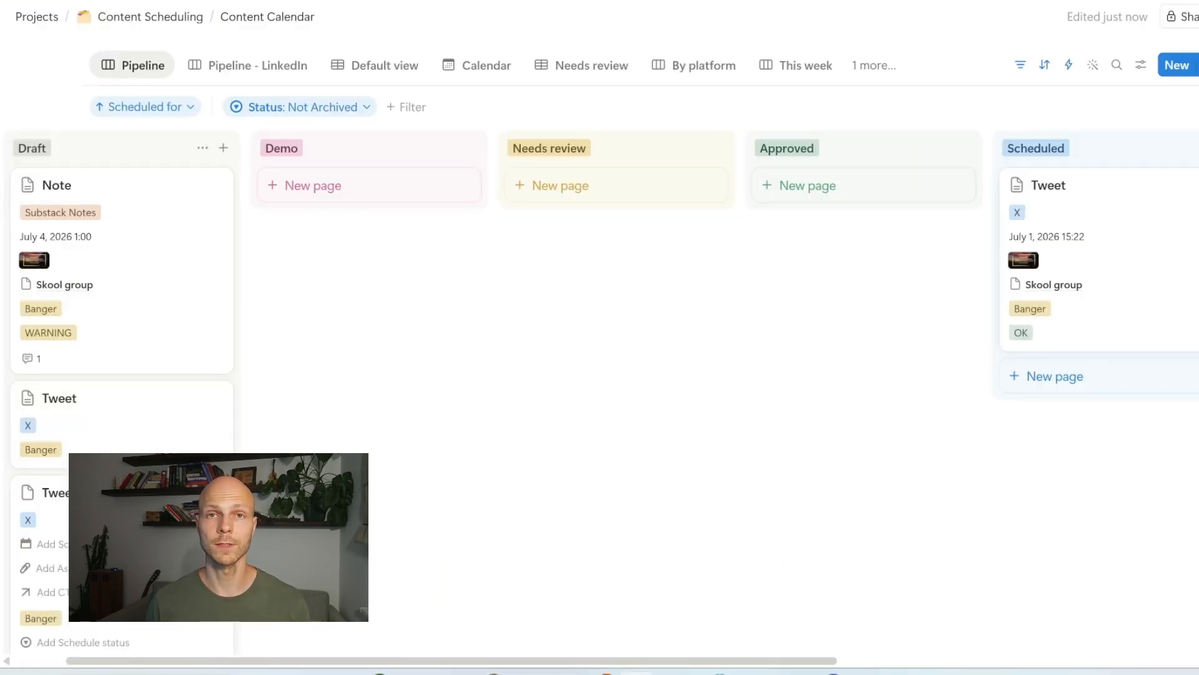
key(Return)
scroll(100, 509, down, 2)
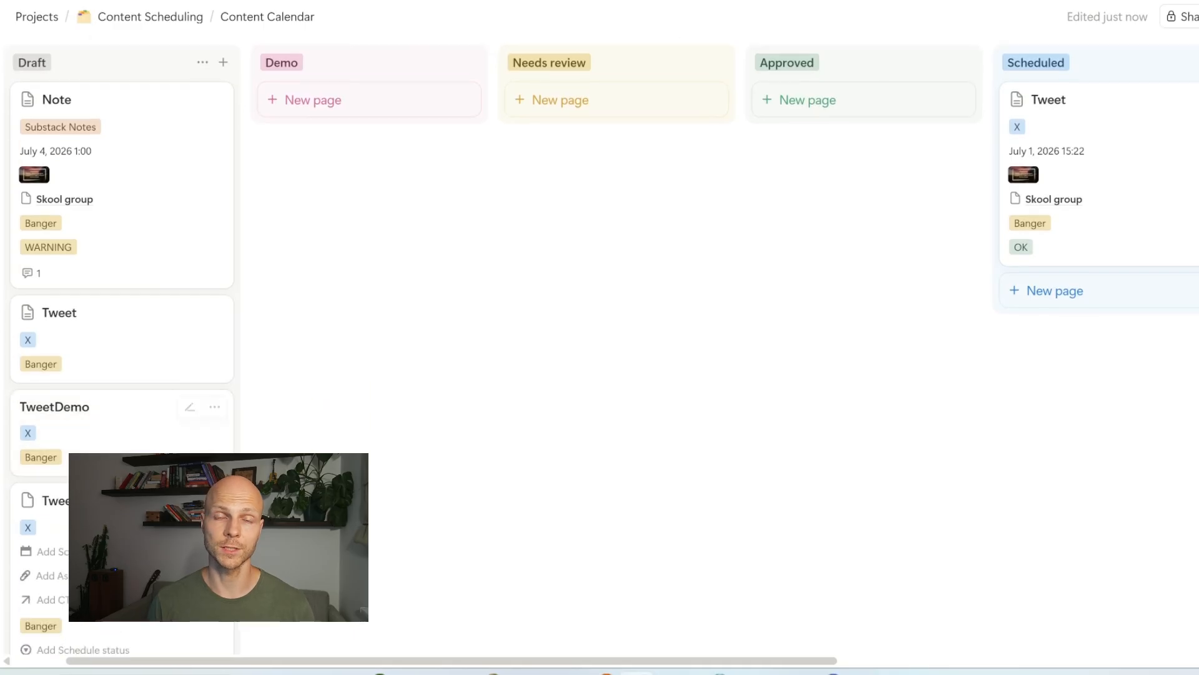
click(94, 439)
drag(93, 439, 340, 126)
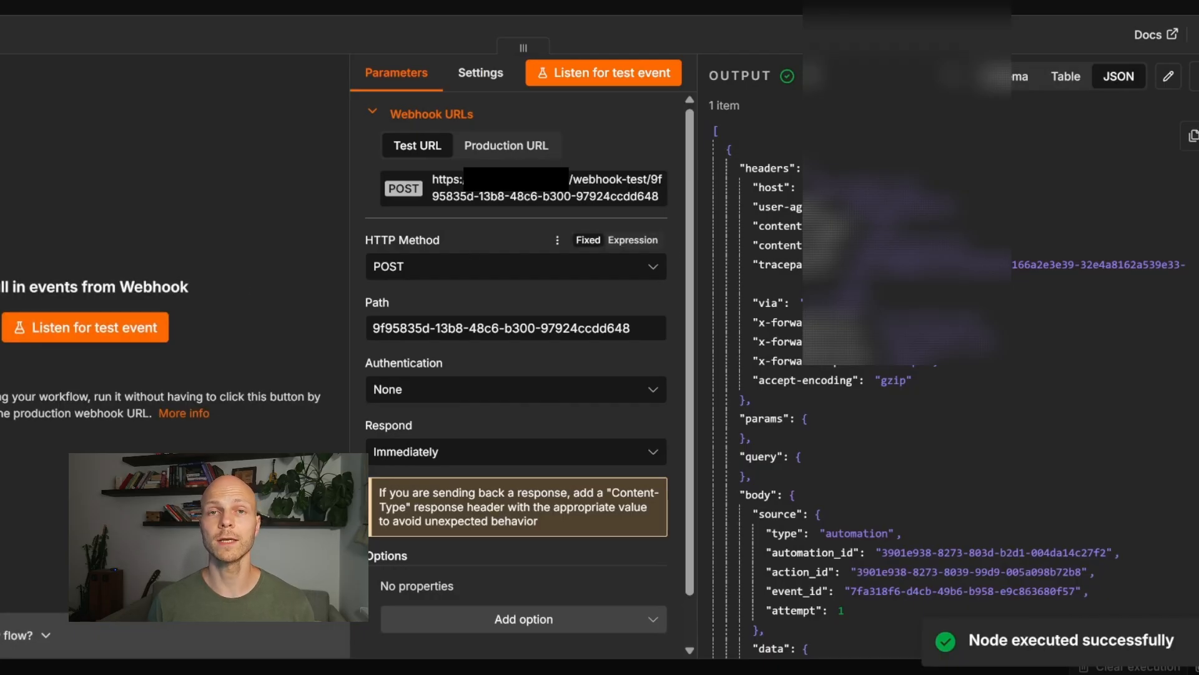
Step: Scroll through the Notion page JSON received by the Webhook node, then close it
scroll(937, 385, down, 5)
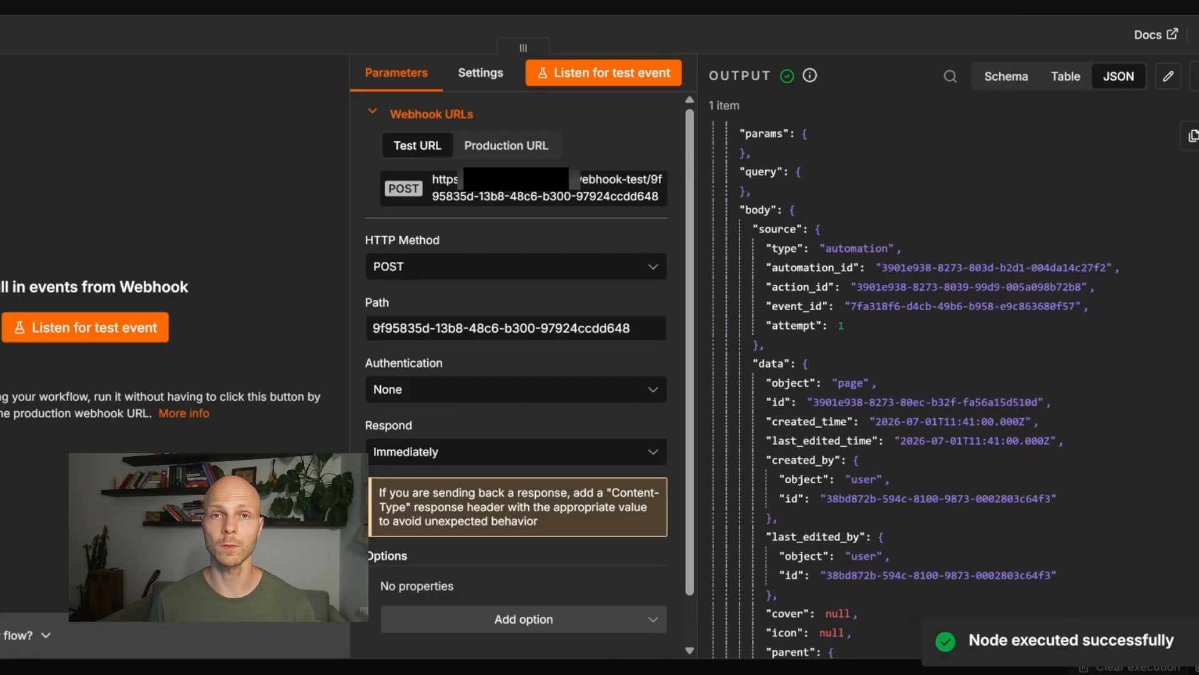
scroll(887, 248, down, 6)
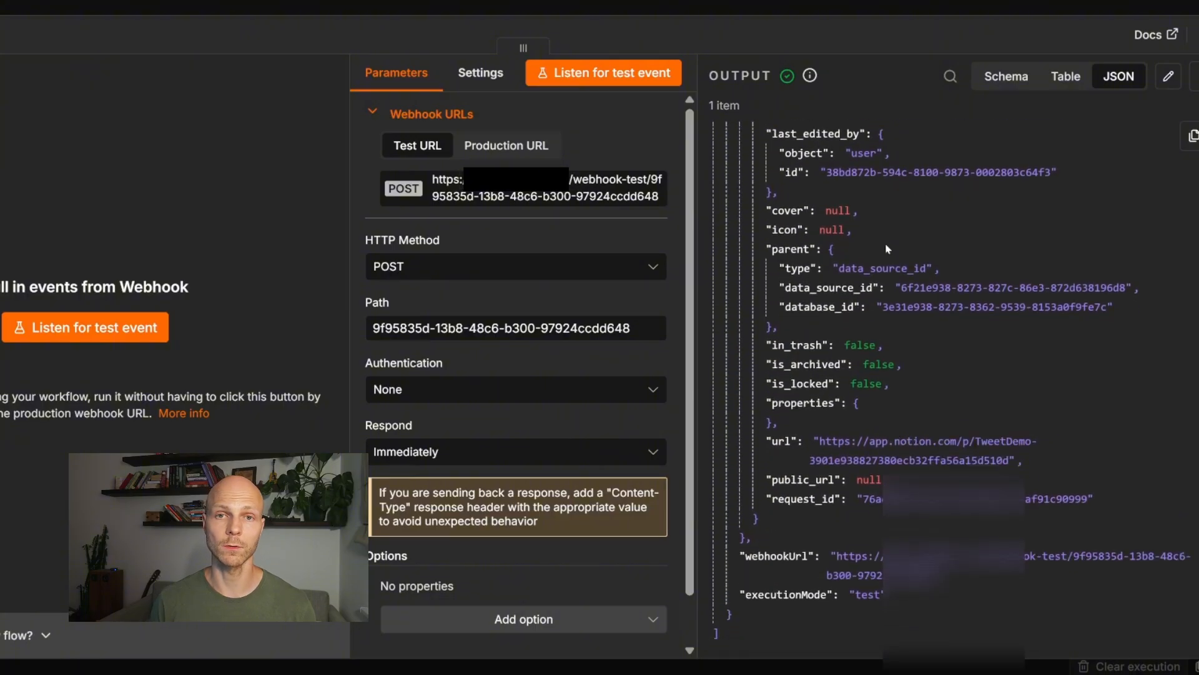
key(Escape)
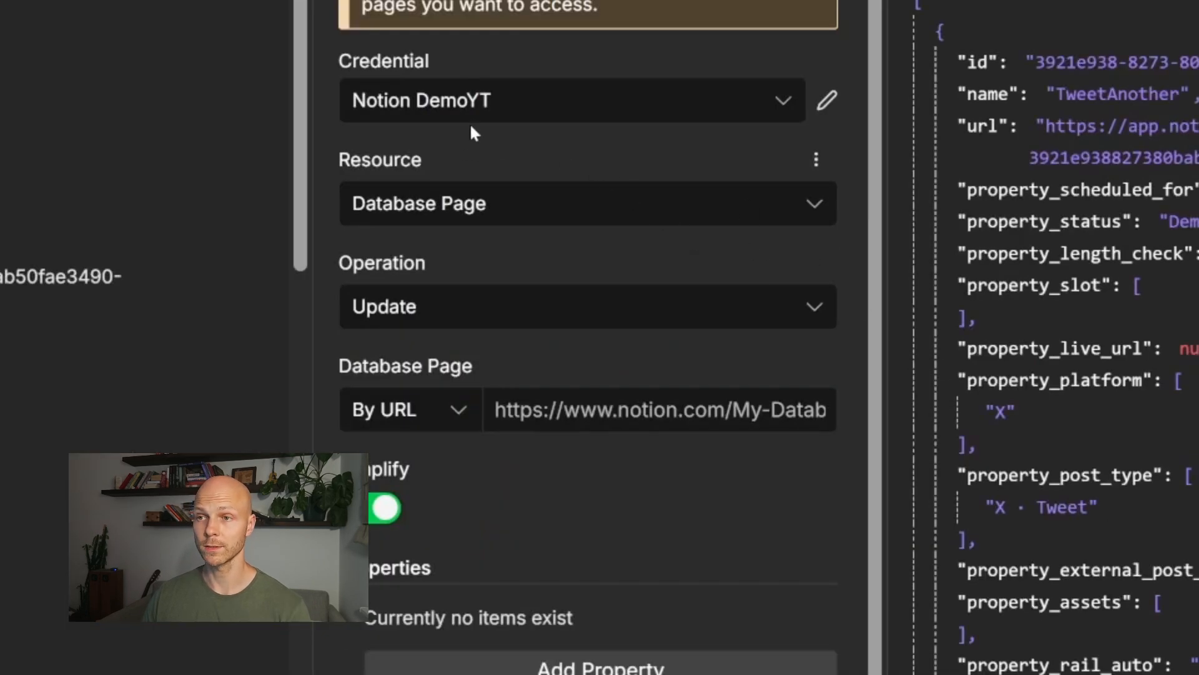
Step: Keep the Notion DemoYT credential and set Database Page By ID to the webhook's body.data.id
click(485, 100)
click(485, 100)
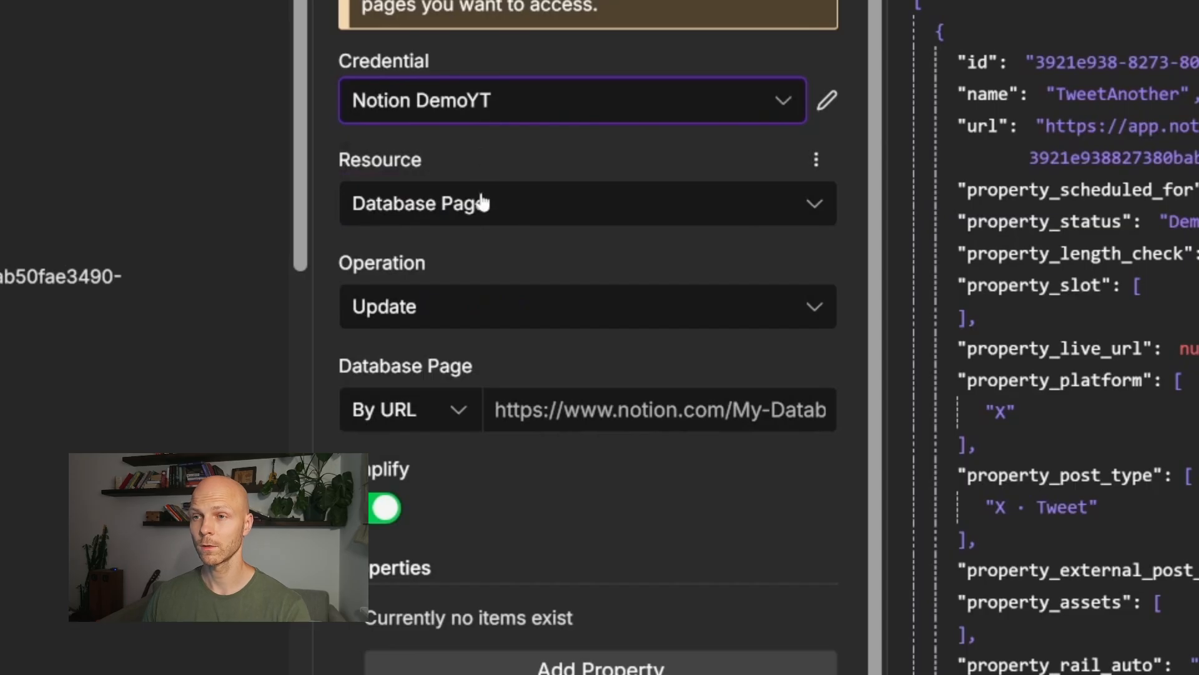
click(462, 424)
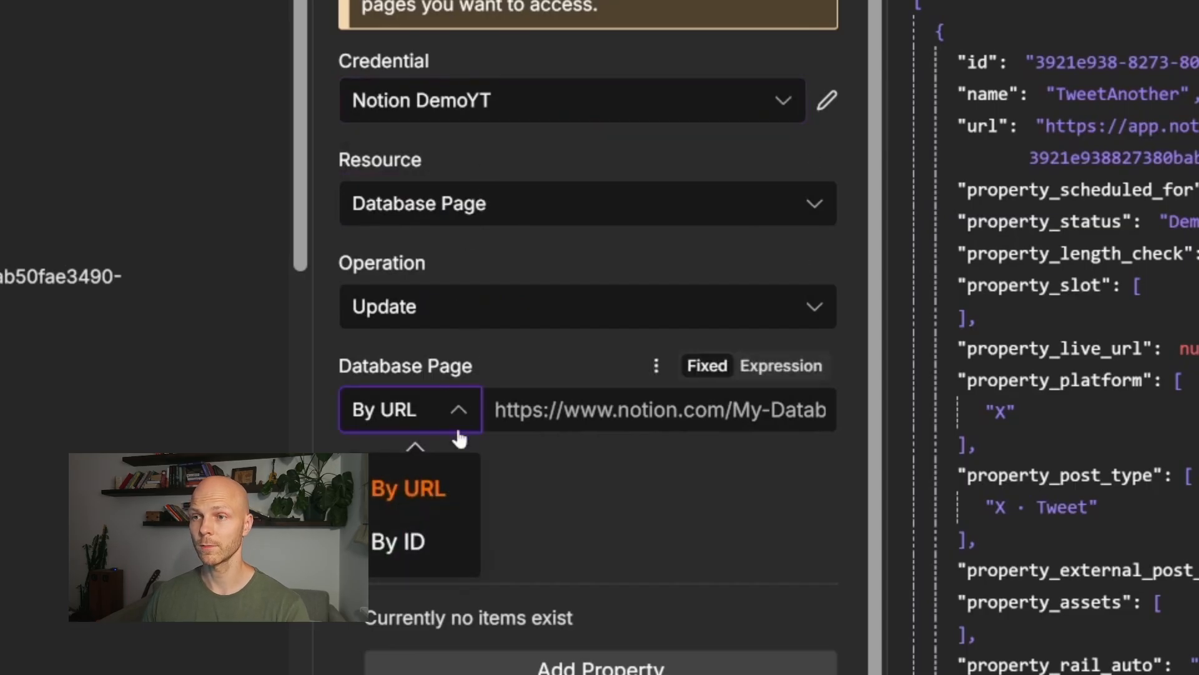
click(420, 542)
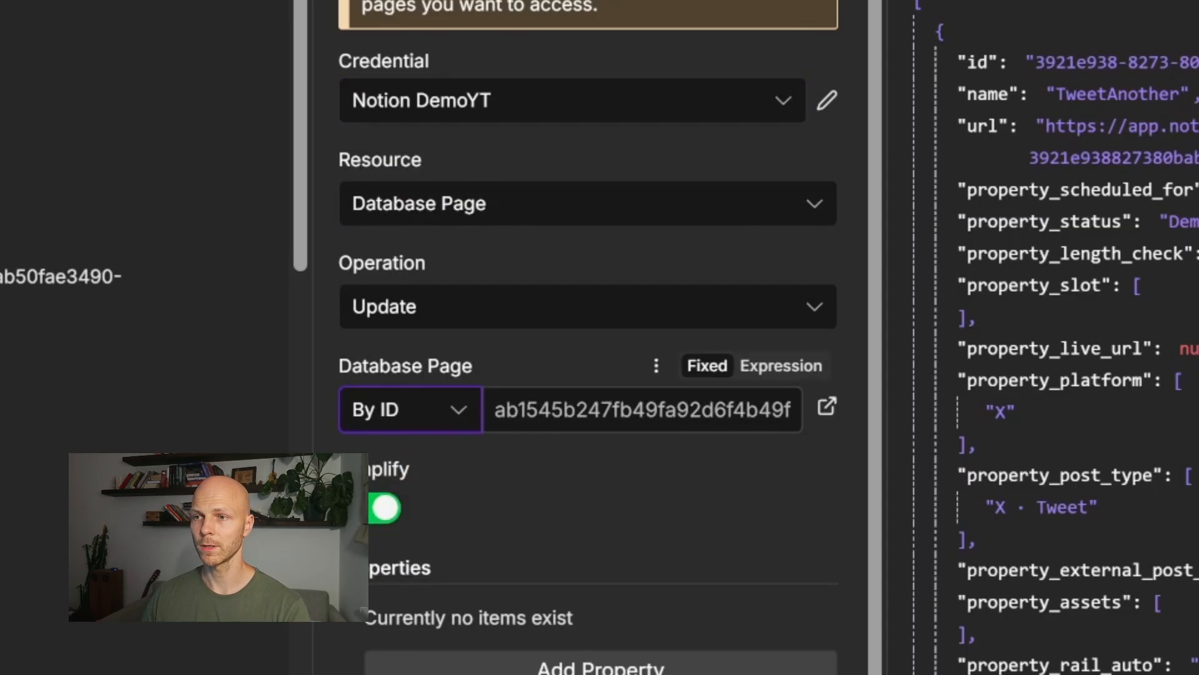
click(781, 367)
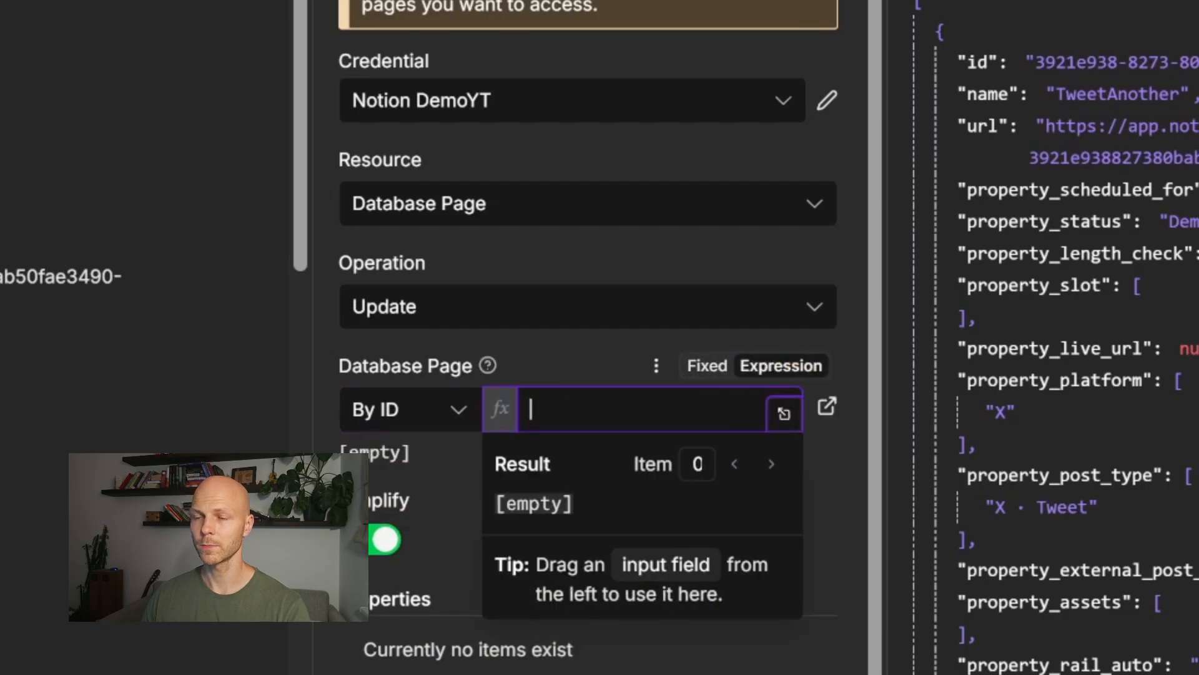
scroll(150, 338, down, 5)
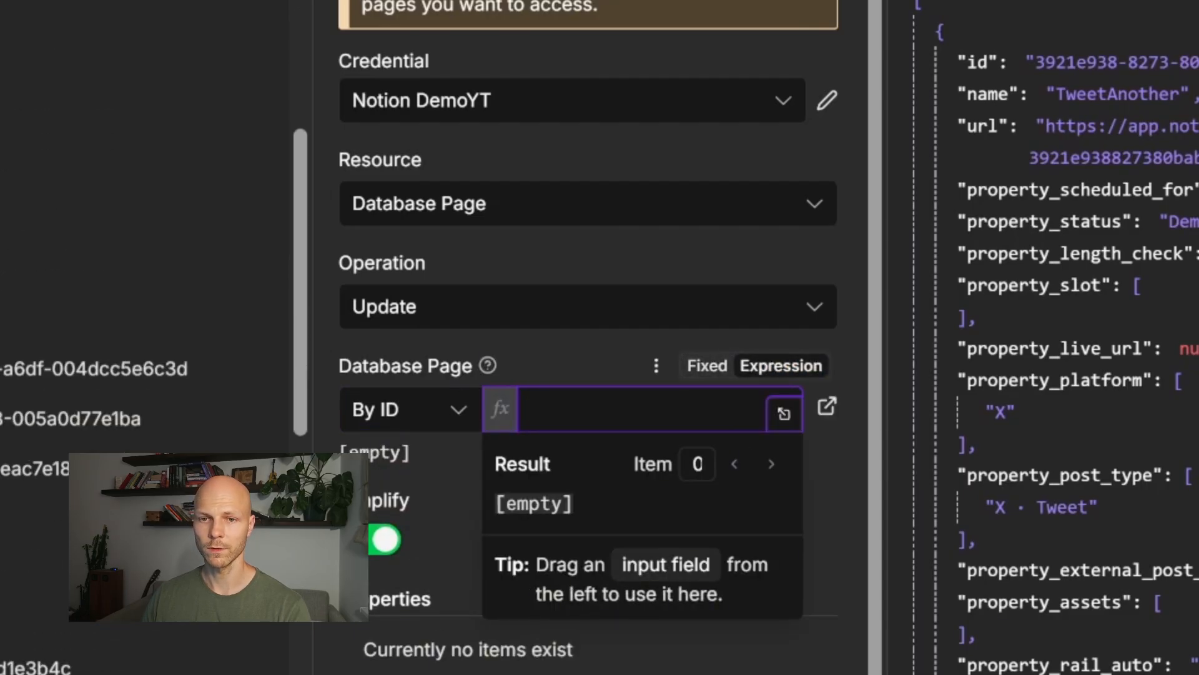
drag(3, 566, 608, 409)
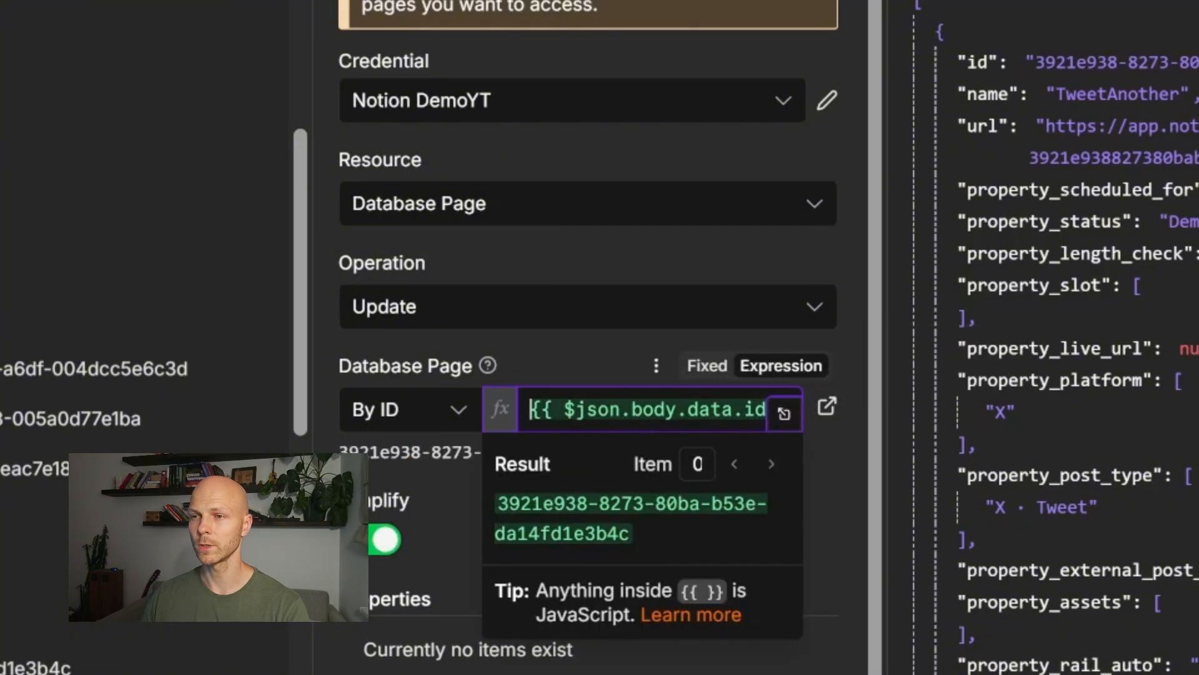
Step: Add a Schedule status property set to OK
scroll(542, 467, down, 3)
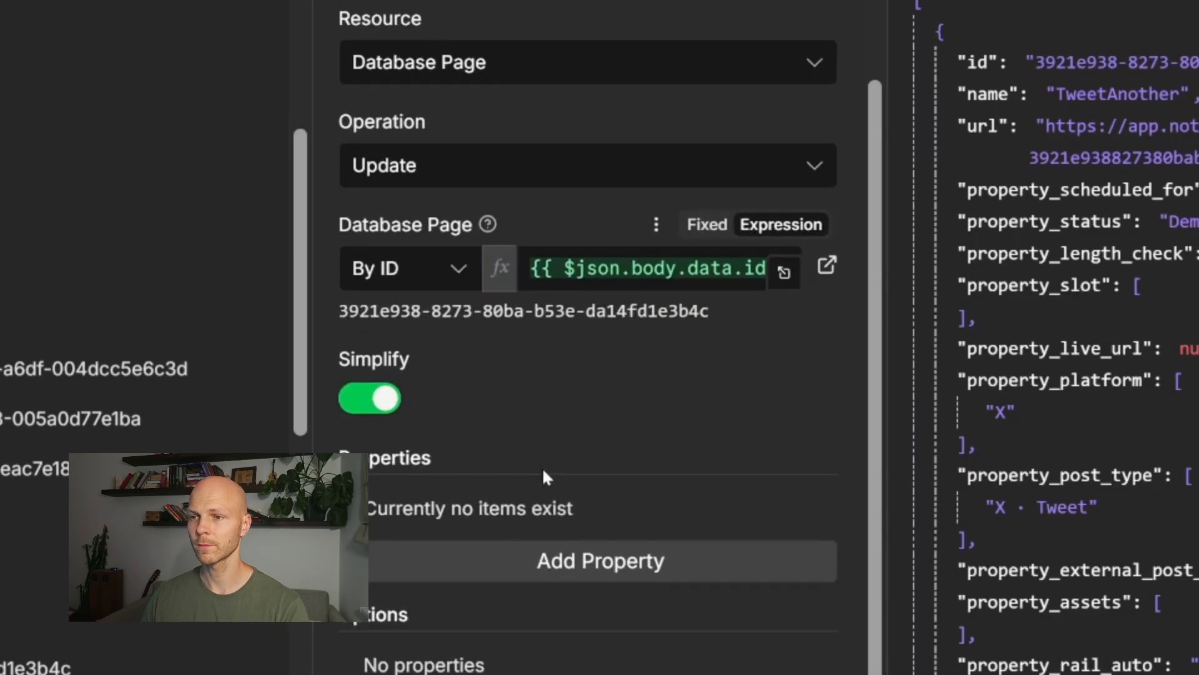
click(590, 563)
click(585, 555)
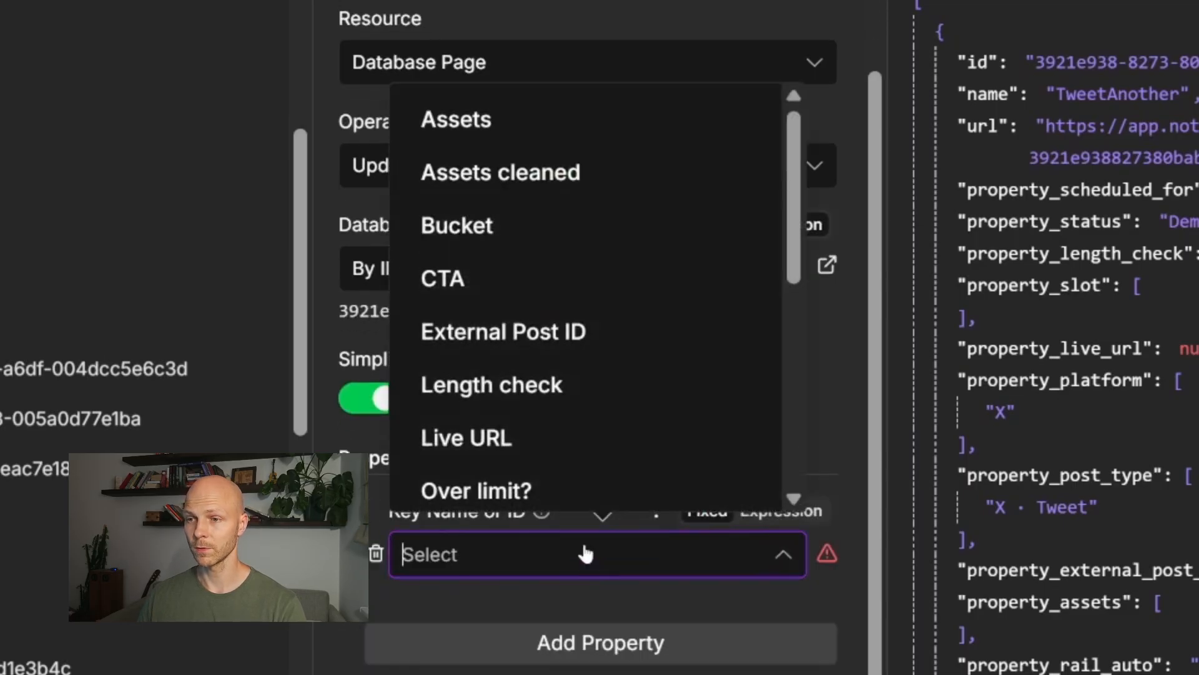
scroll(555, 426, down, 8)
click(557, 309)
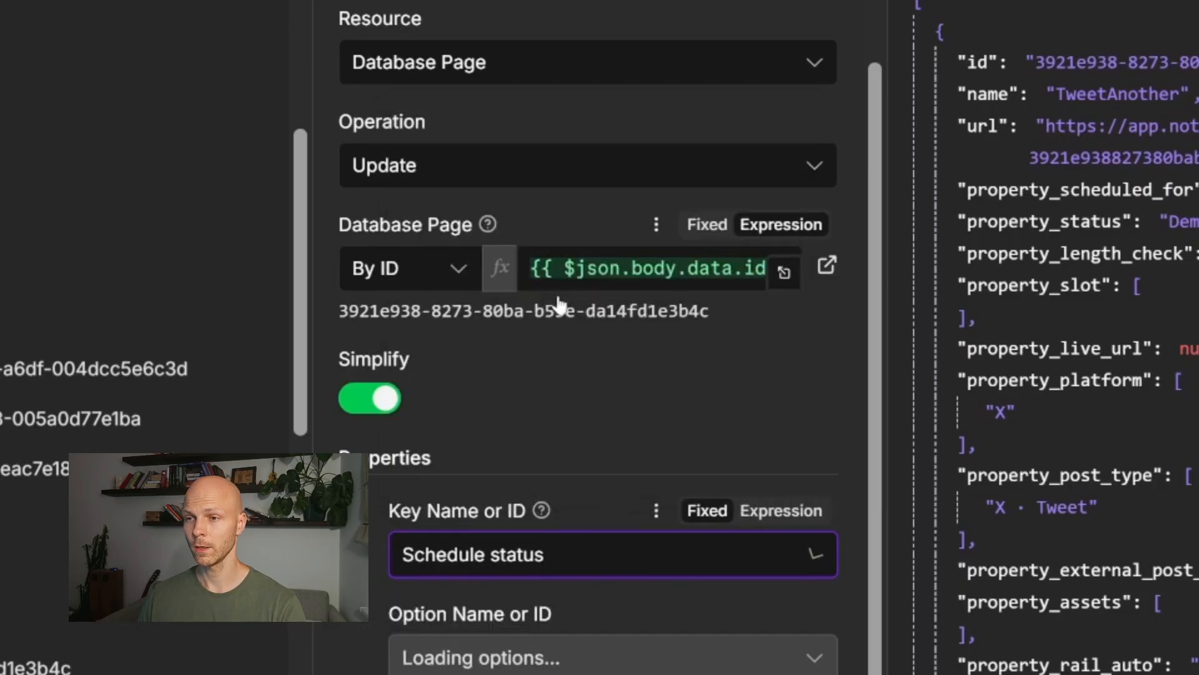
click(598, 663)
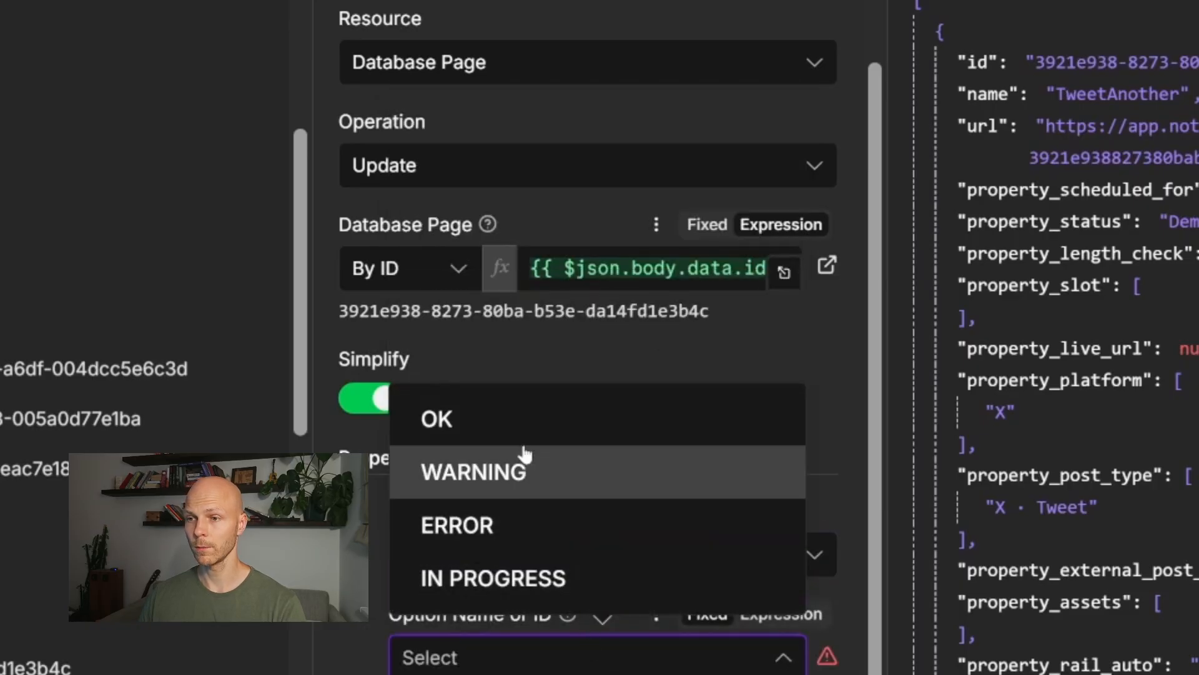
click(522, 423)
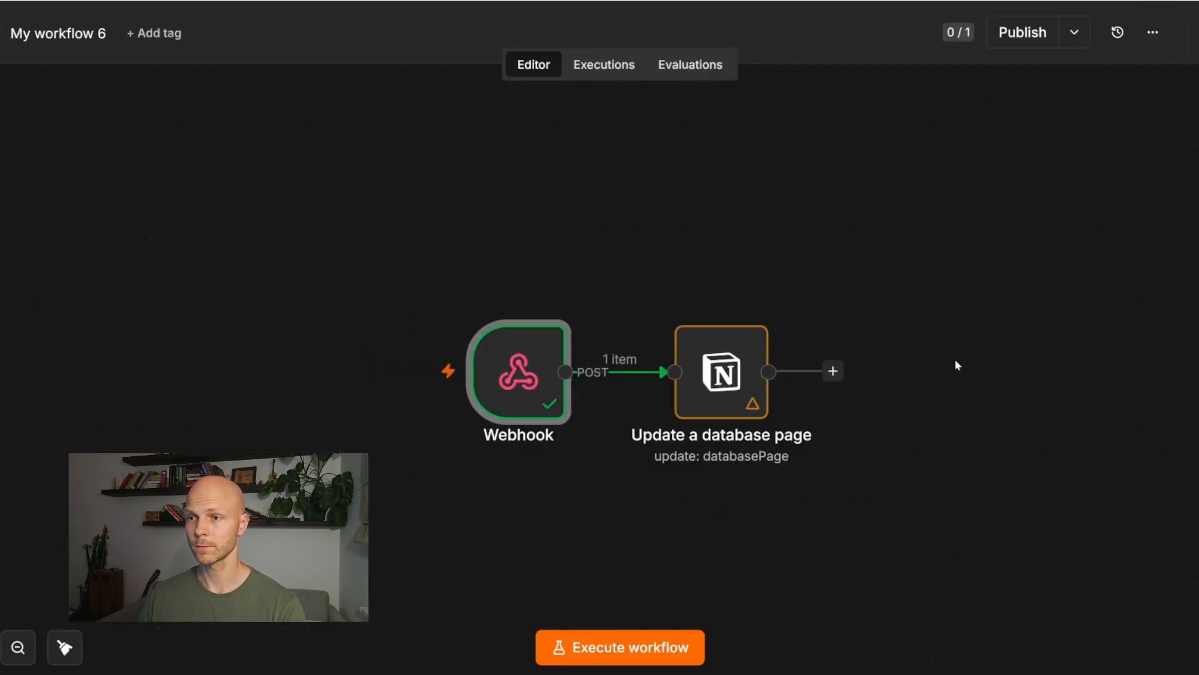
click(957, 364)
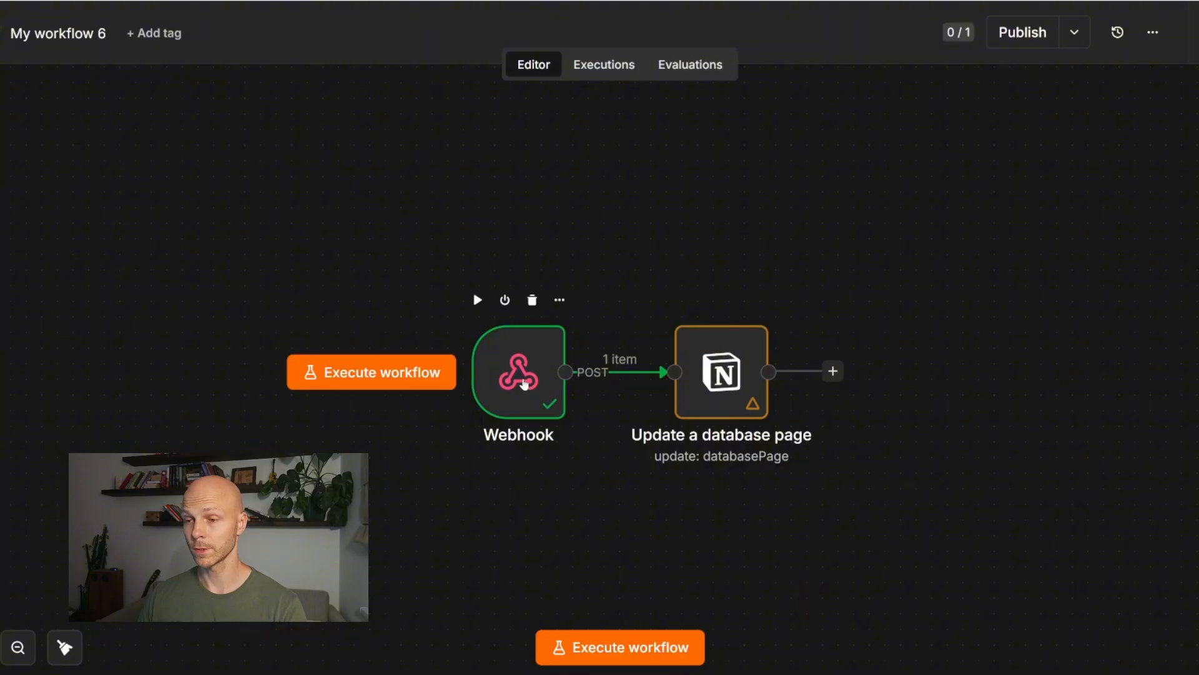
Step: Copy the Webhook's production URL, then publish the workflow and dismiss the notice
double_click(519, 371)
click(582, 158)
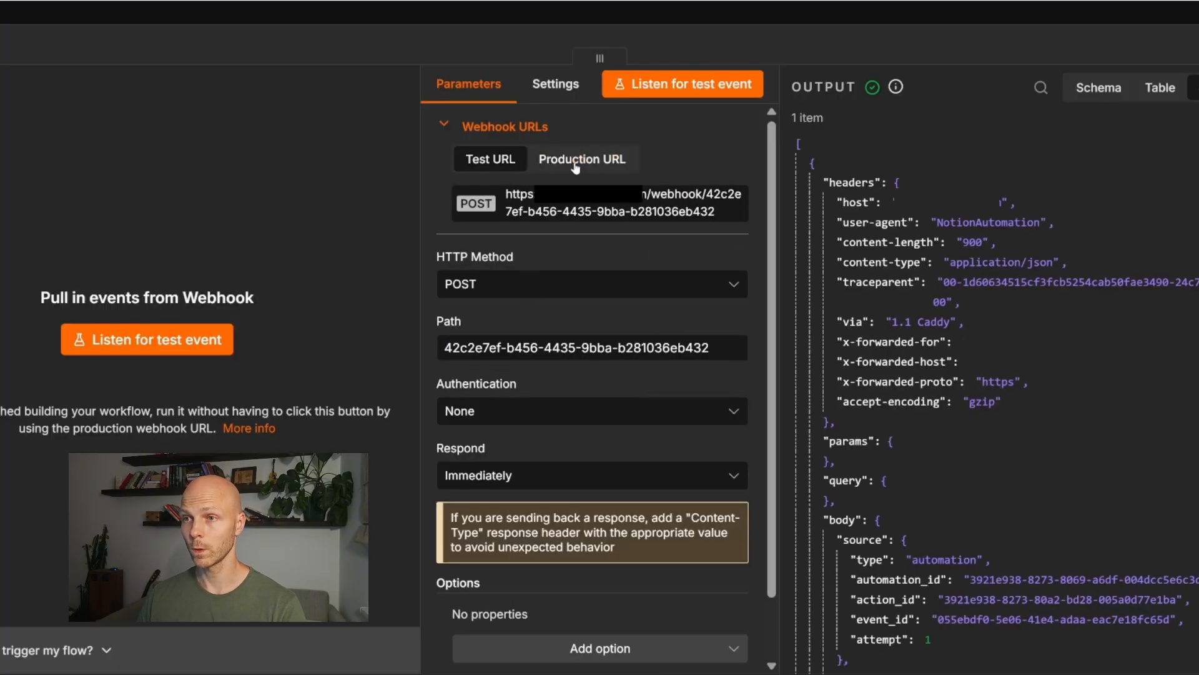
click(576, 210)
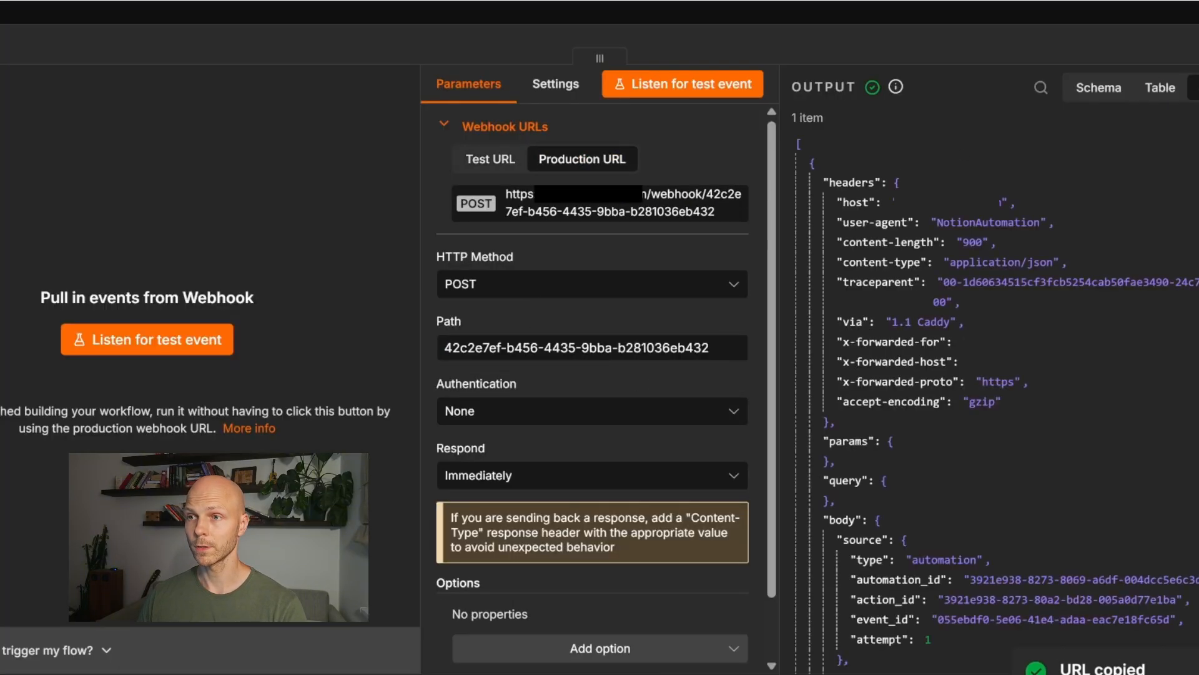
key(Escape)
click(1023, 34)
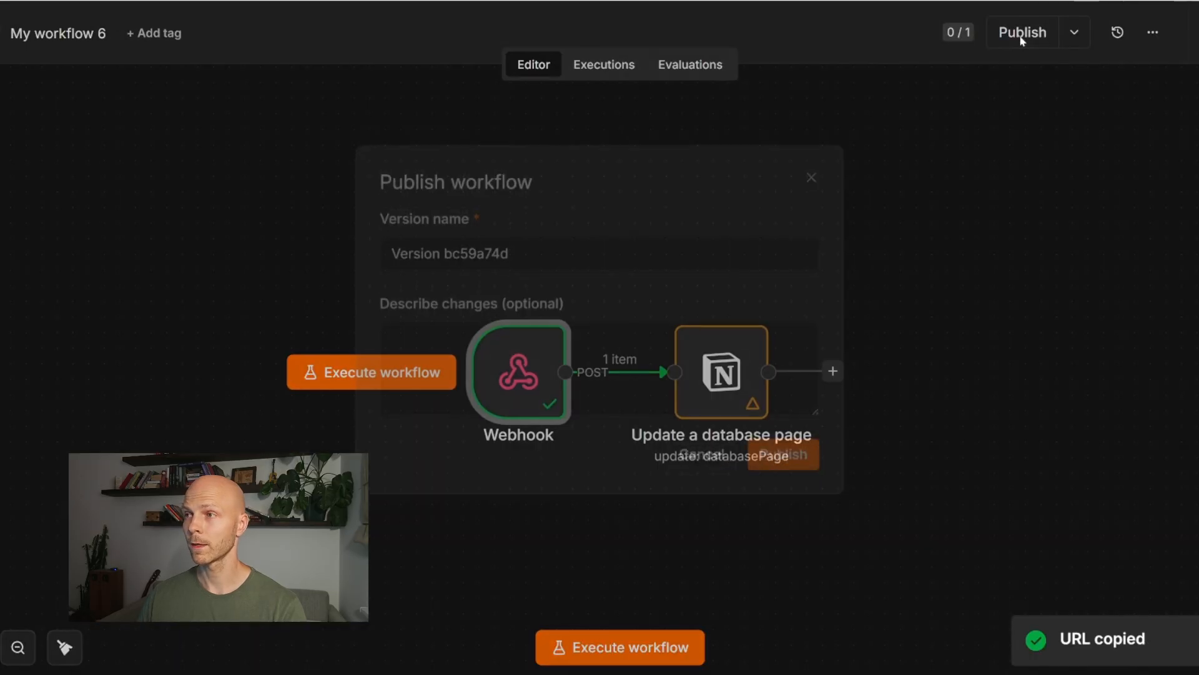
click(779, 466)
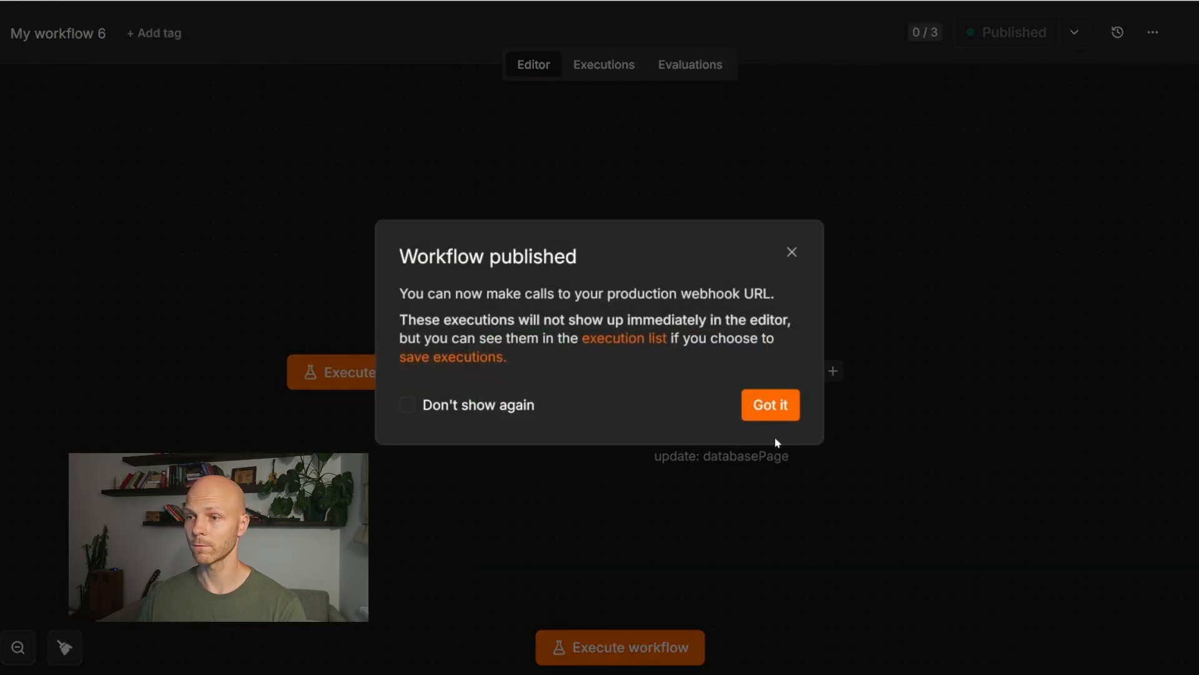
click(775, 414)
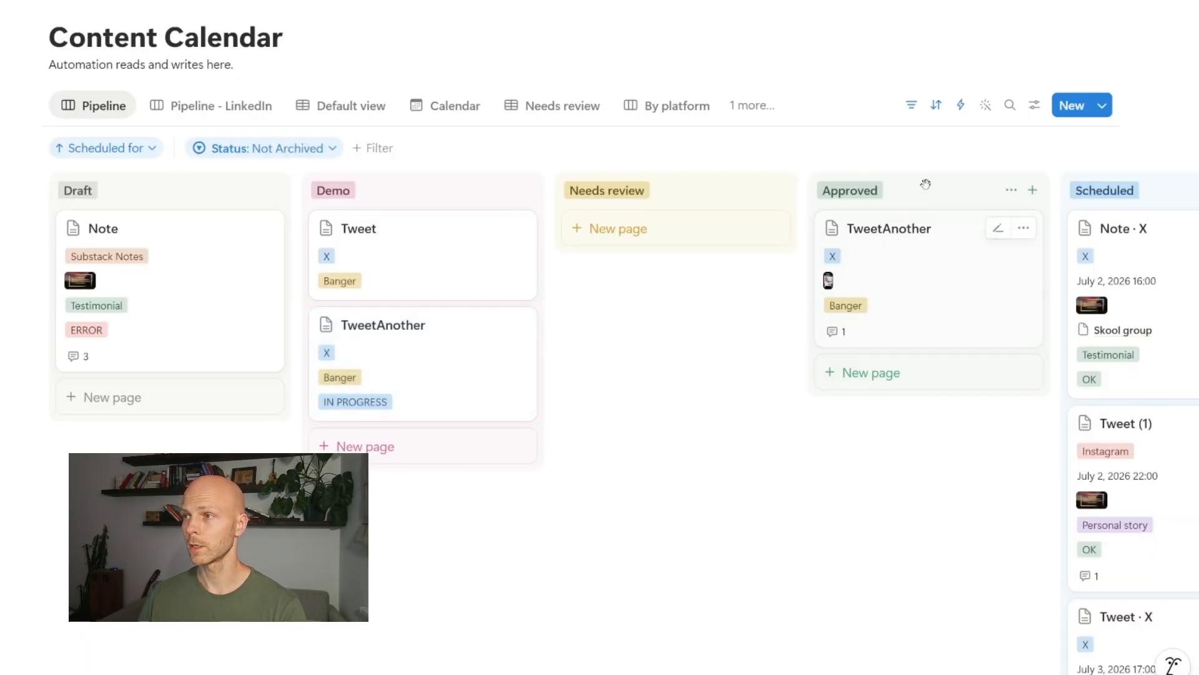
Step: Paste the production webhook URL into the Demo status automation, then add a Tweet card and drag it to Demo
click(962, 112)
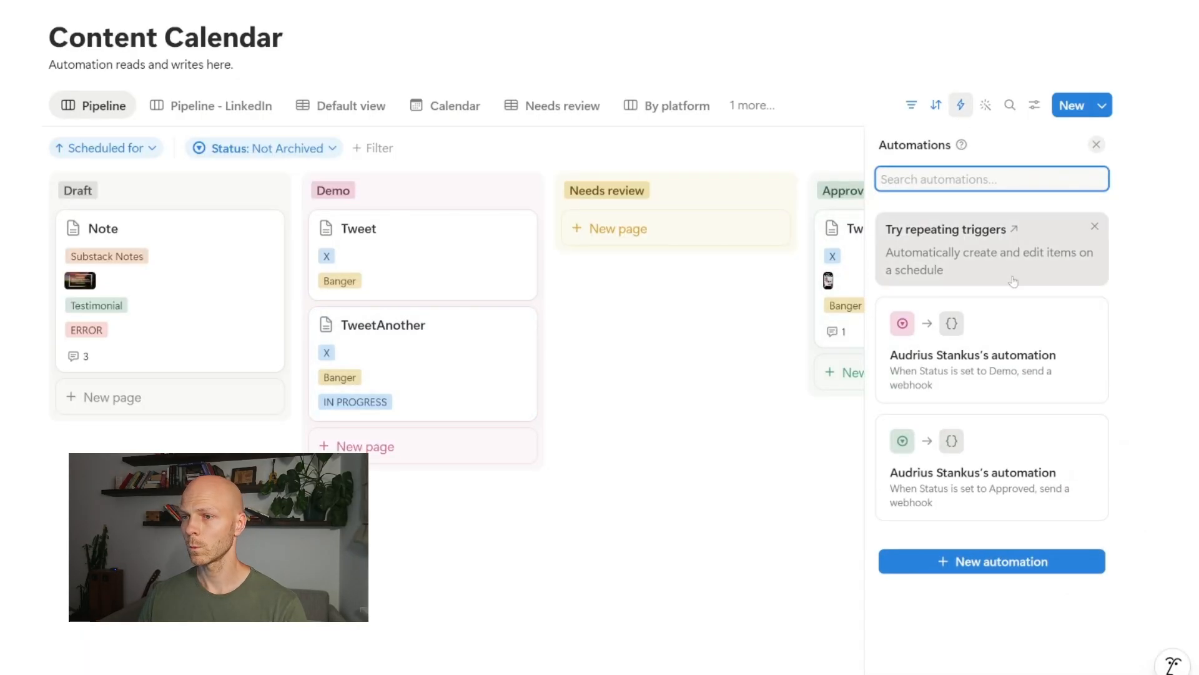
click(1090, 316)
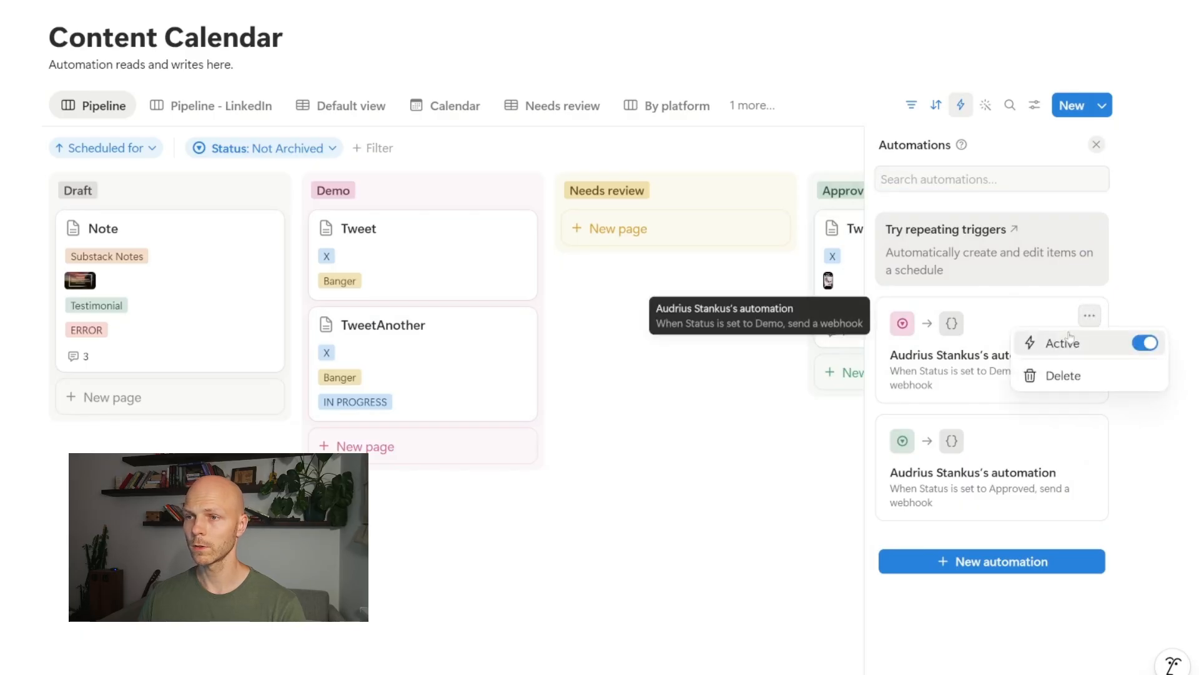
click(986, 354)
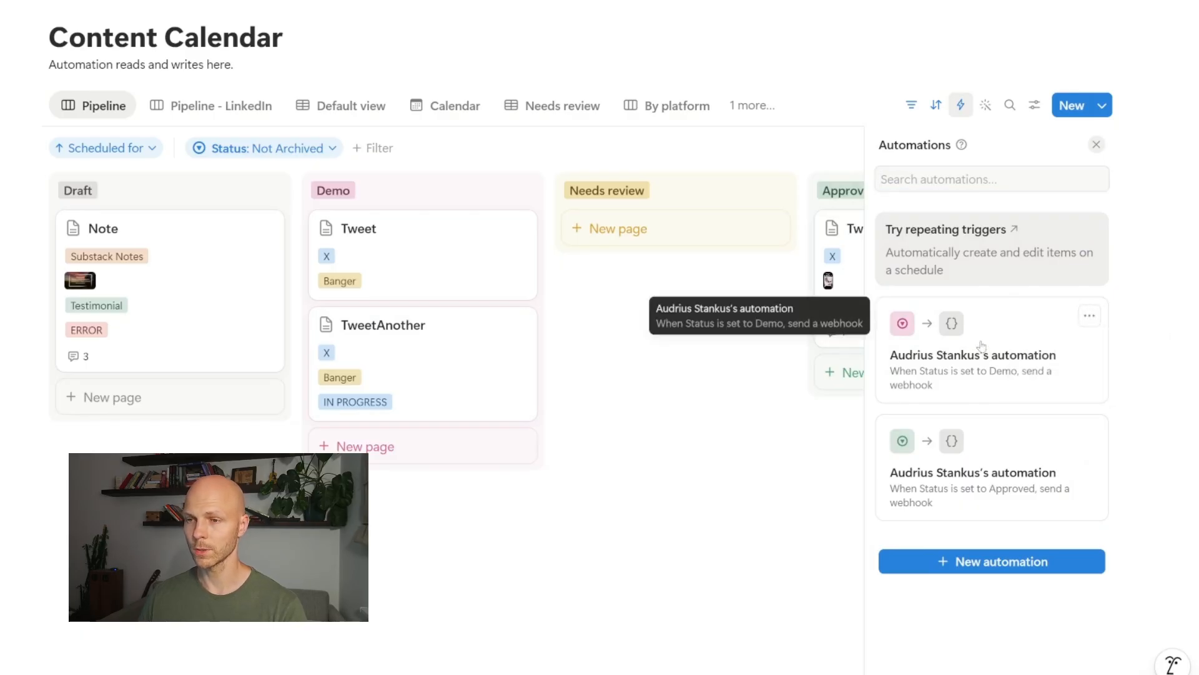
click(983, 351)
triple_click(398, 406)
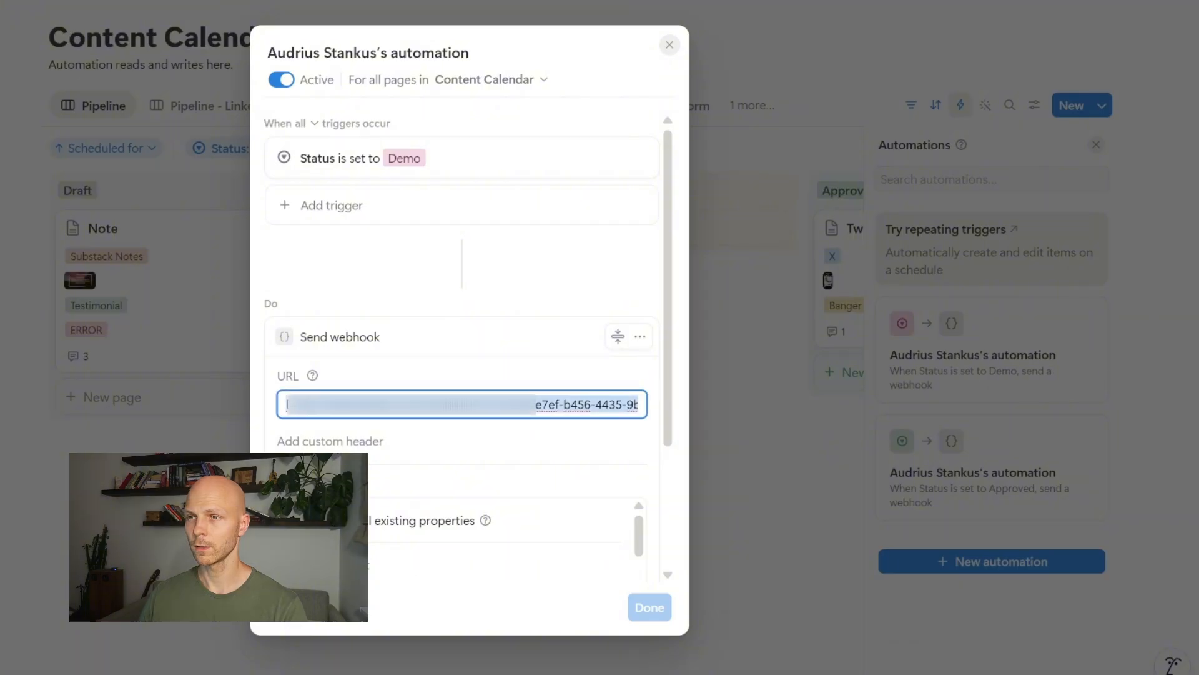
key(ctrl+v)
click(649, 607)
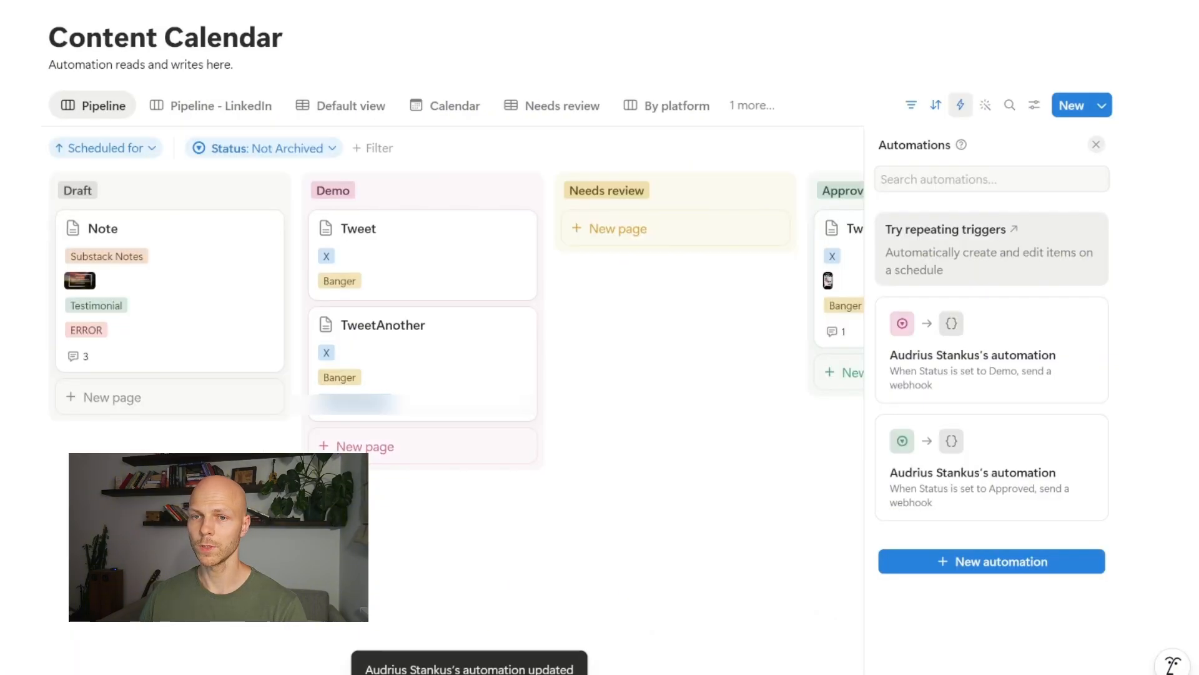
click(330, 400)
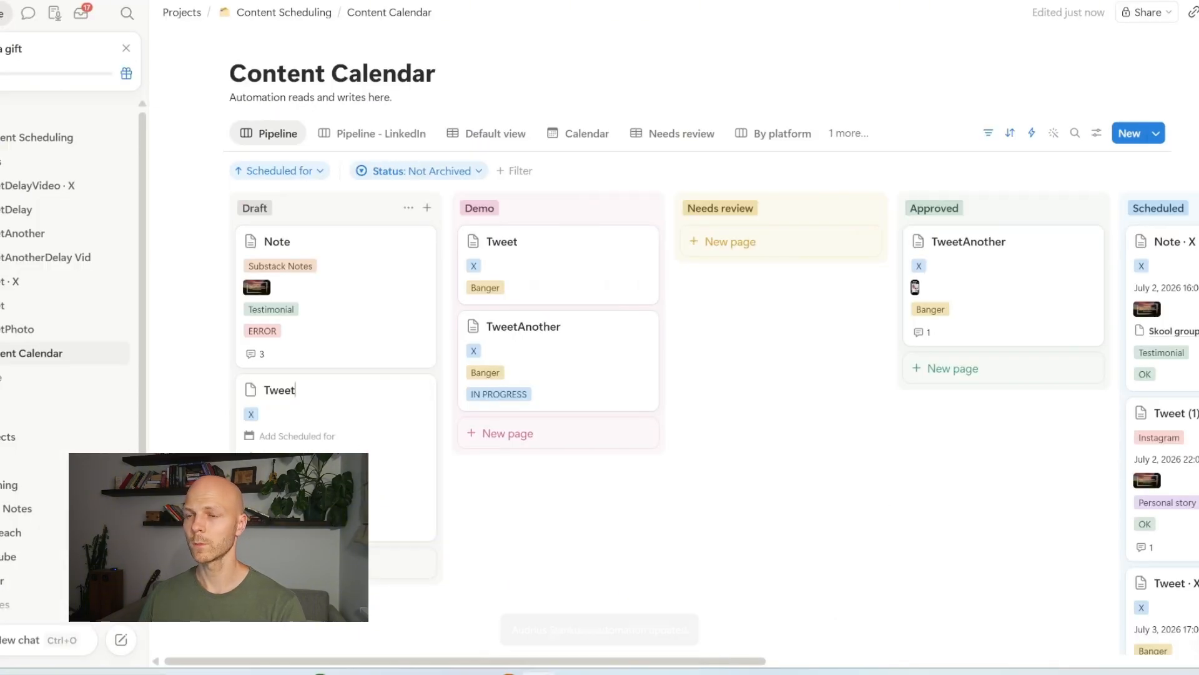
drag(327, 411, 508, 426)
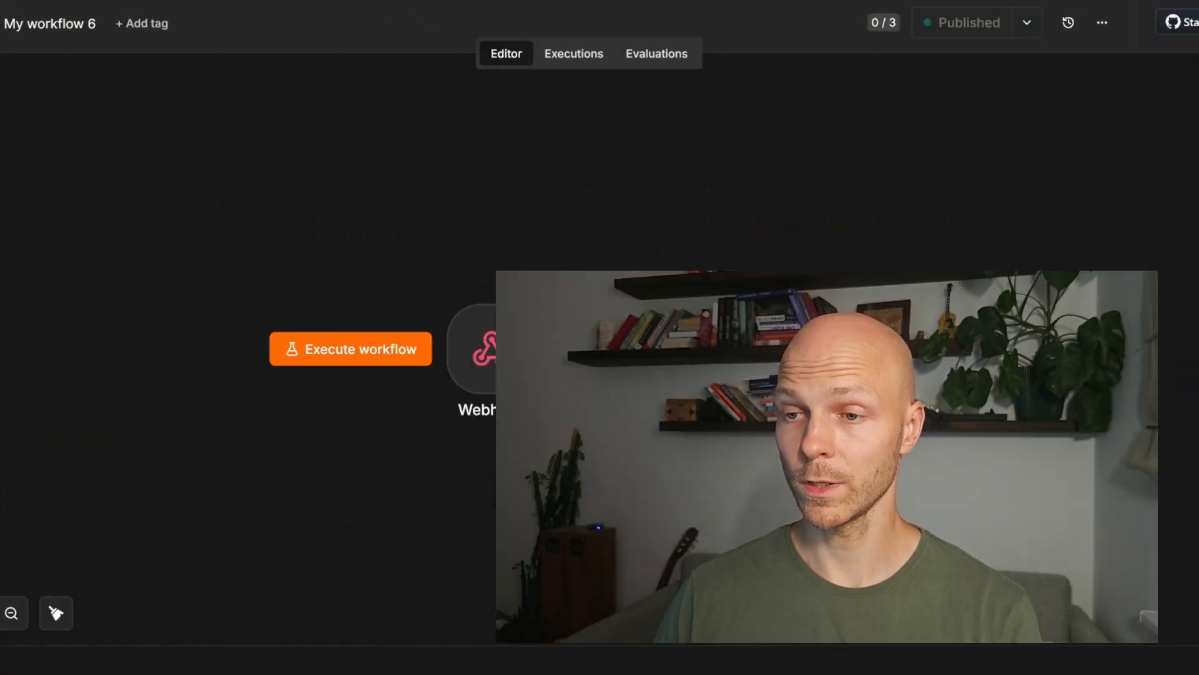
Step: Set the Webhook node's authentication method to Header Auth
double_click(490, 348)
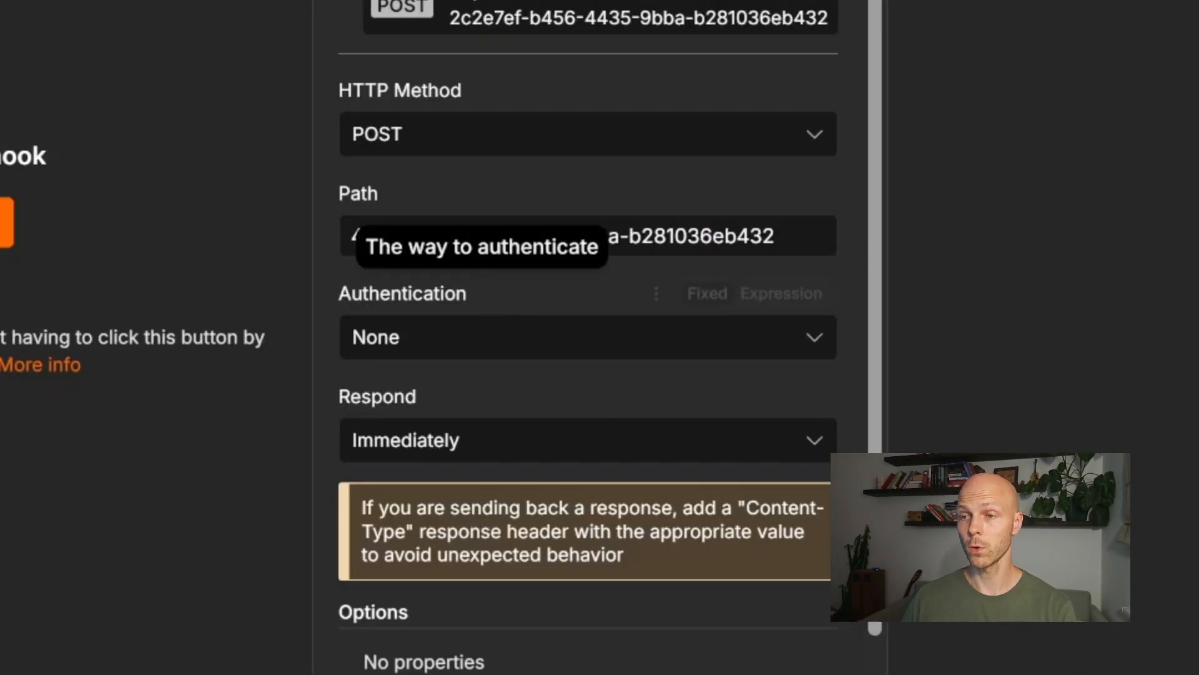
click(477, 352)
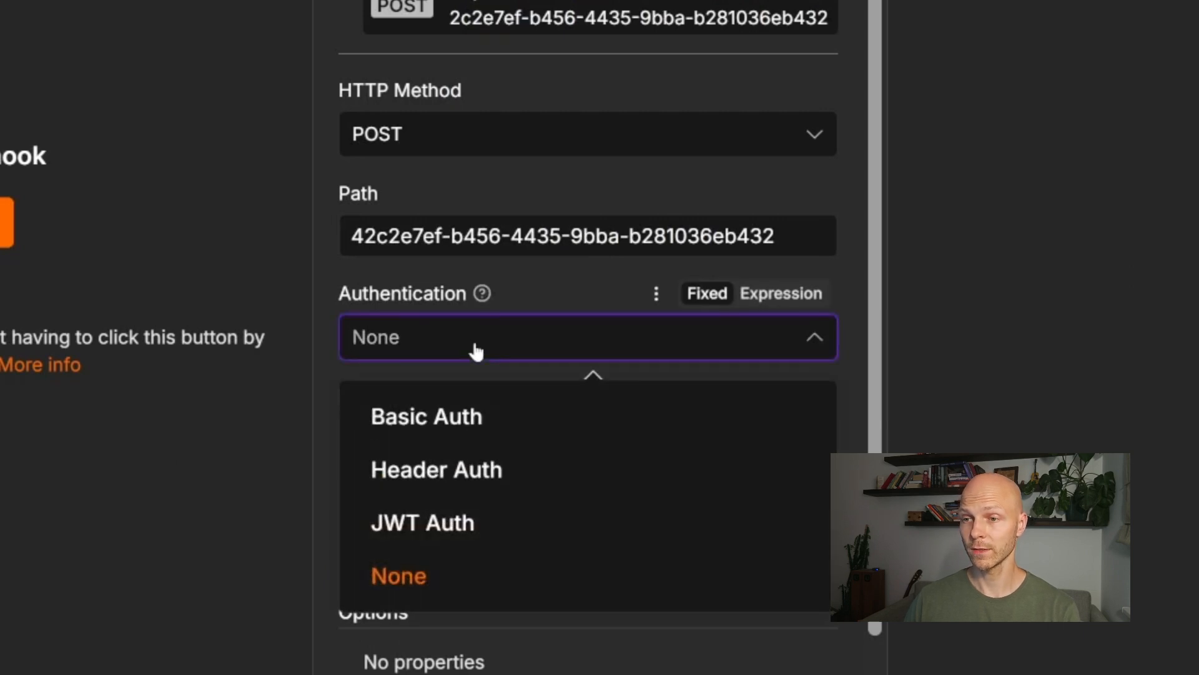
click(486, 474)
Step: Create a new Header Auth credential with header name demore_cred and its secret value
click(504, 436)
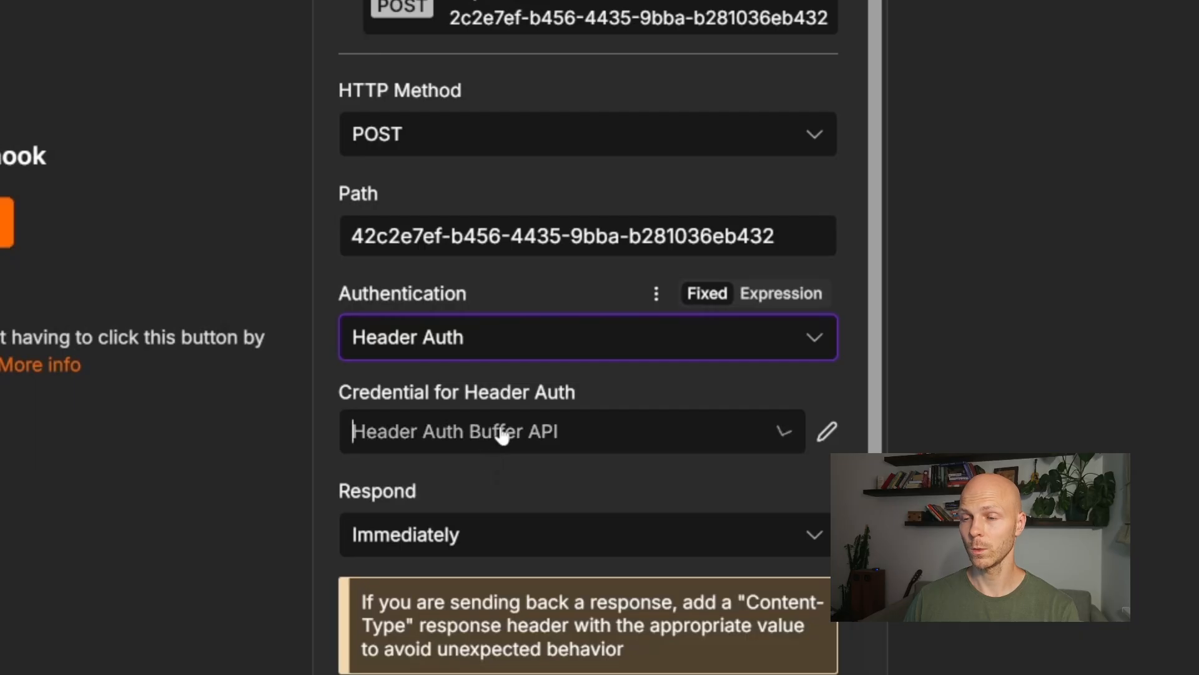
click(495, 367)
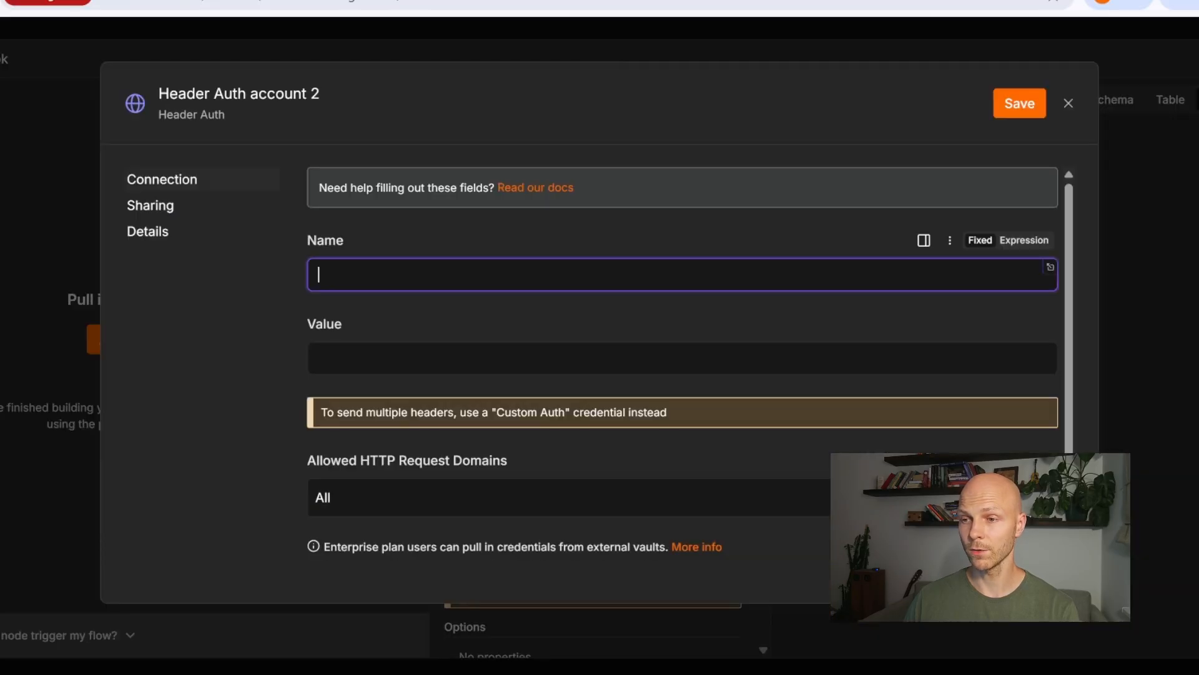
text(demore_cr)
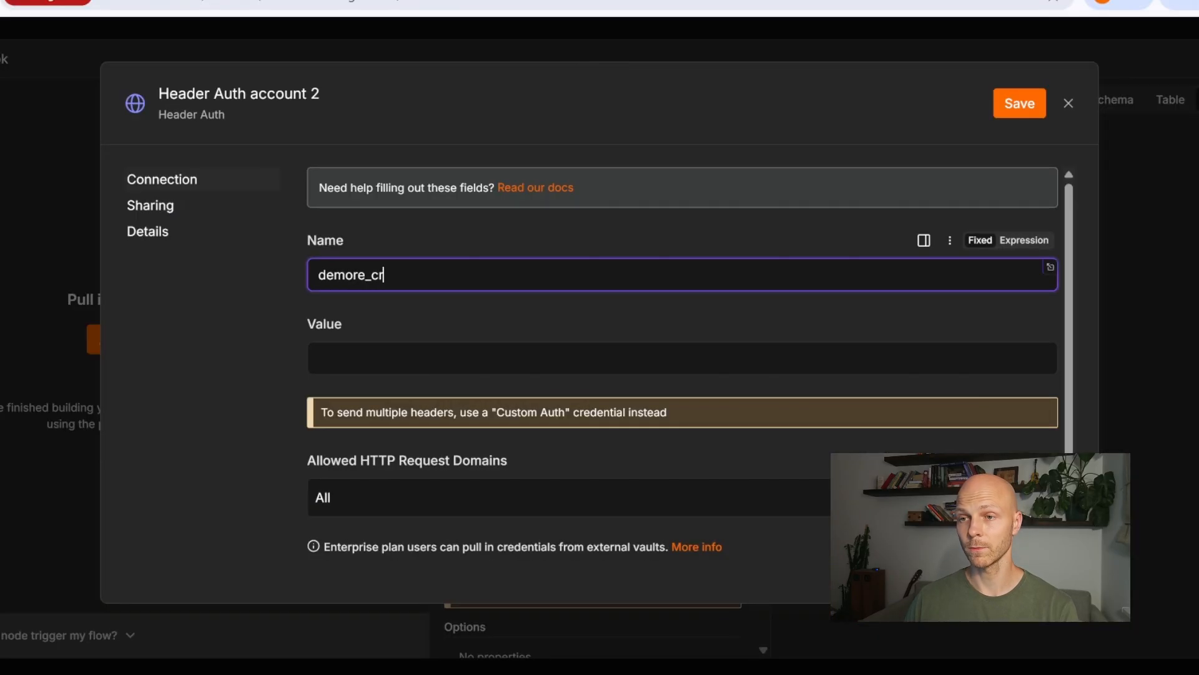
text(ed)
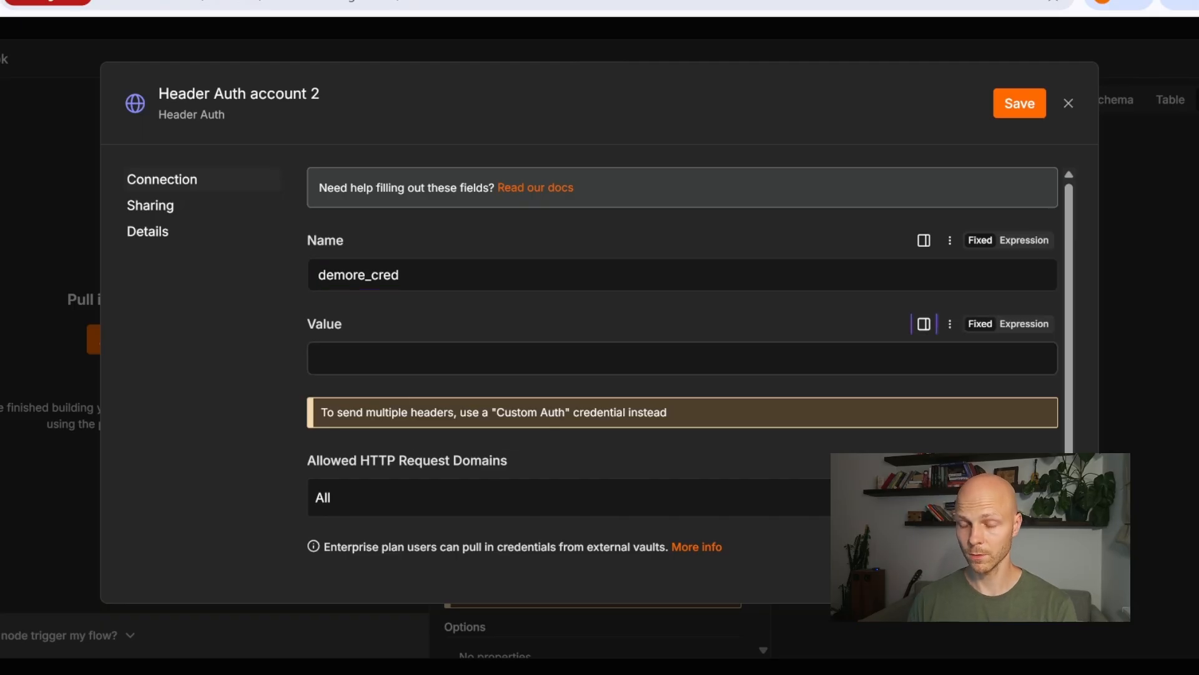
click(425, 358)
text(•••)
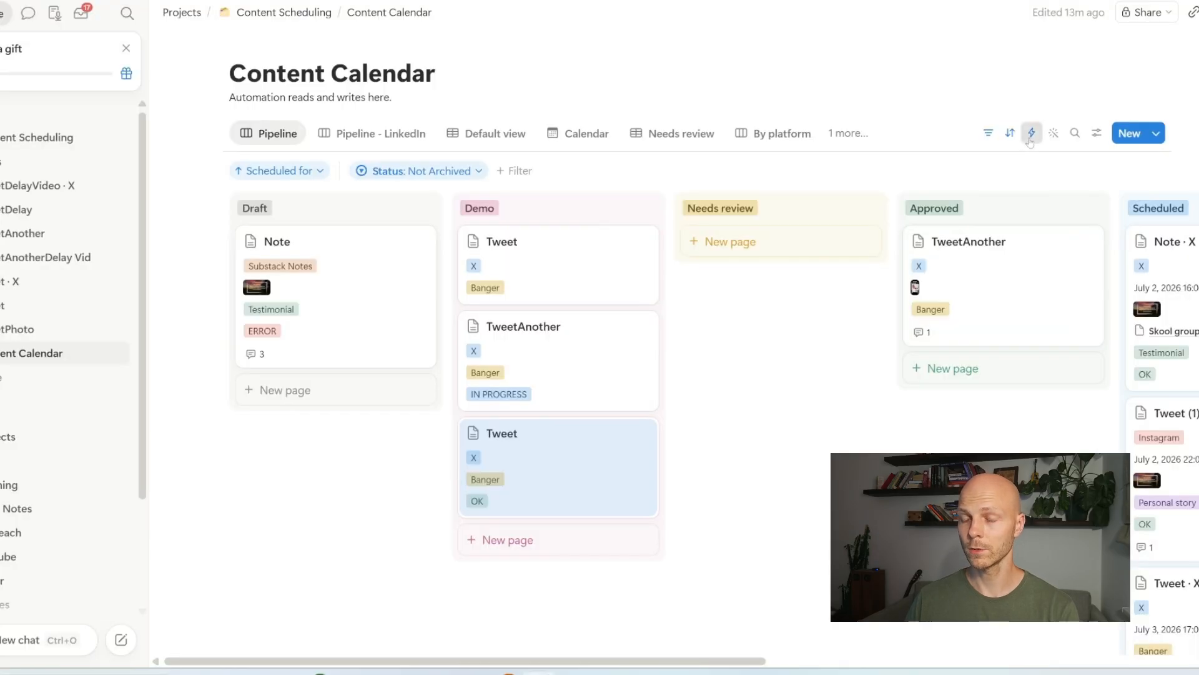
click(1031, 134)
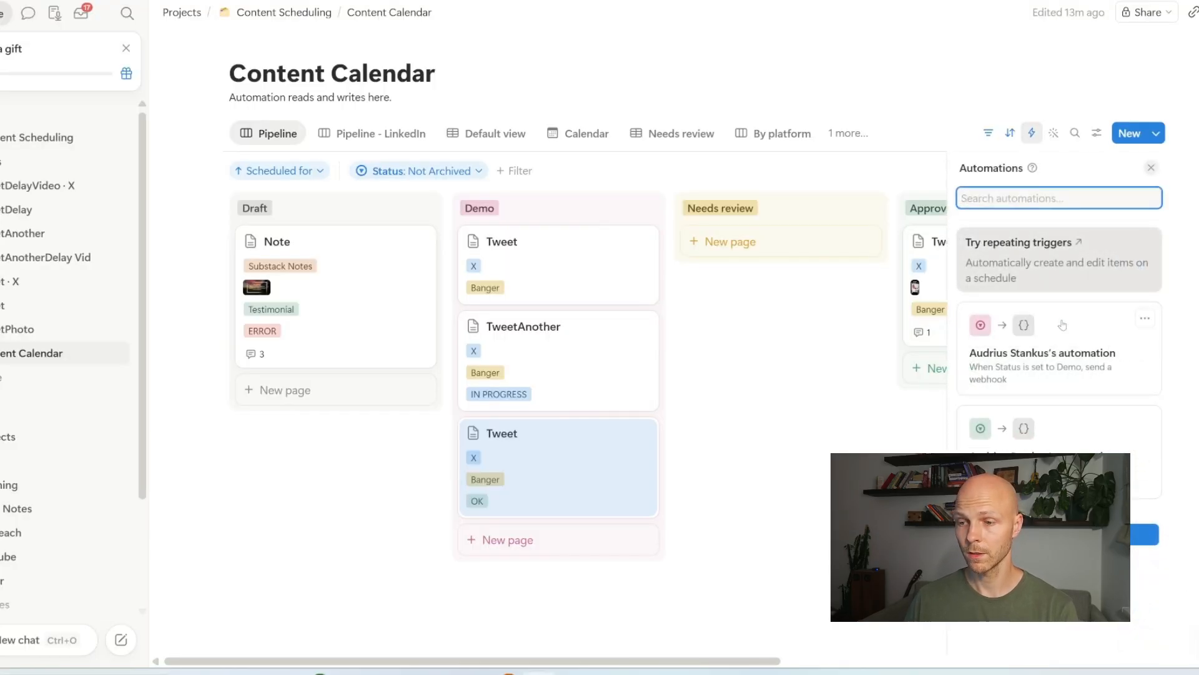
Step: Add a custom header demo_cred with the secret value to the Demo-status webhook automation and save it
click(1067, 343)
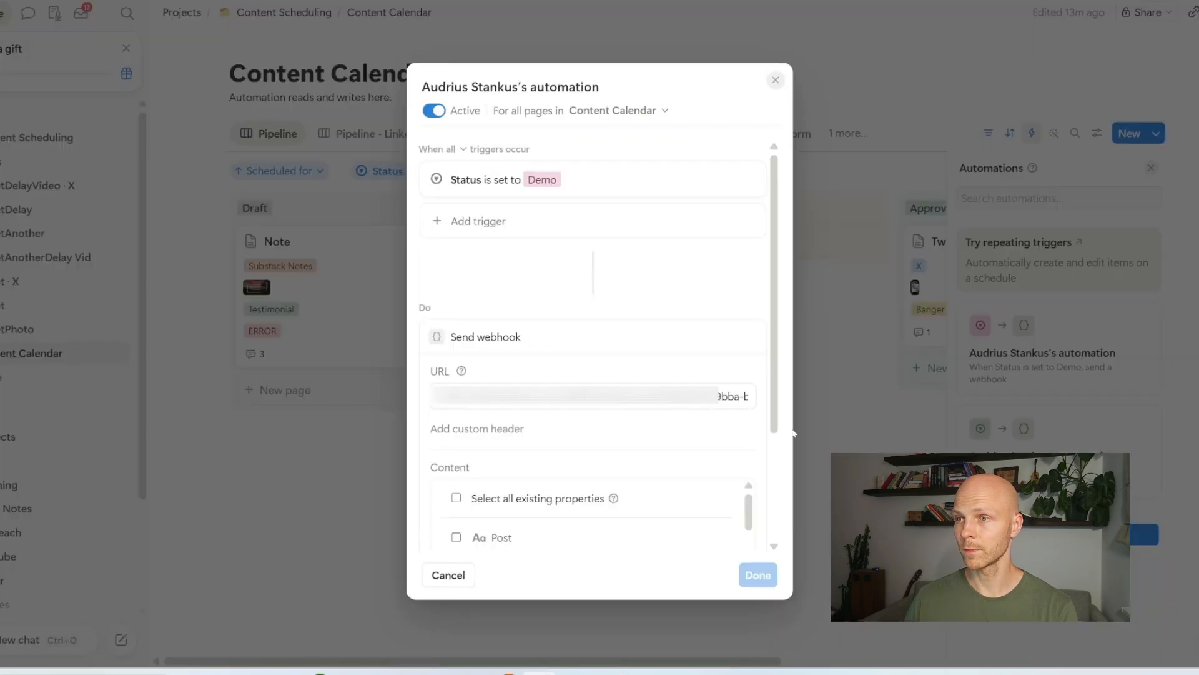
click(463, 437)
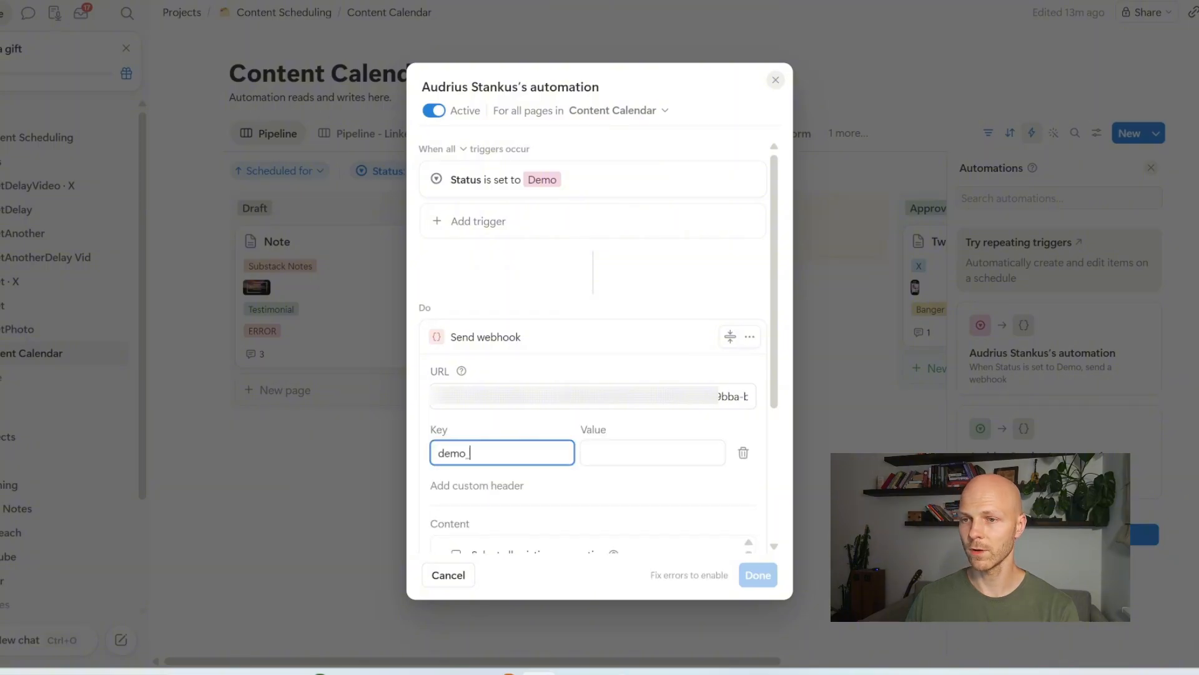
text(demo_cred)
key(Tab)
text(pas)
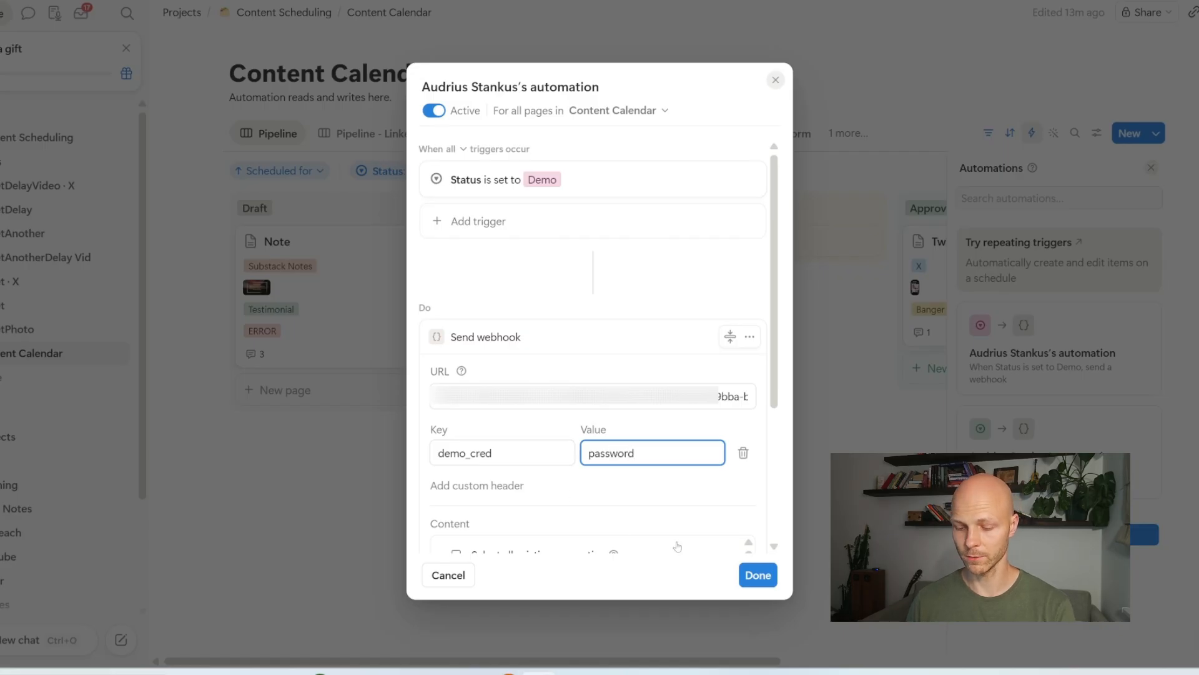
click(758, 575)
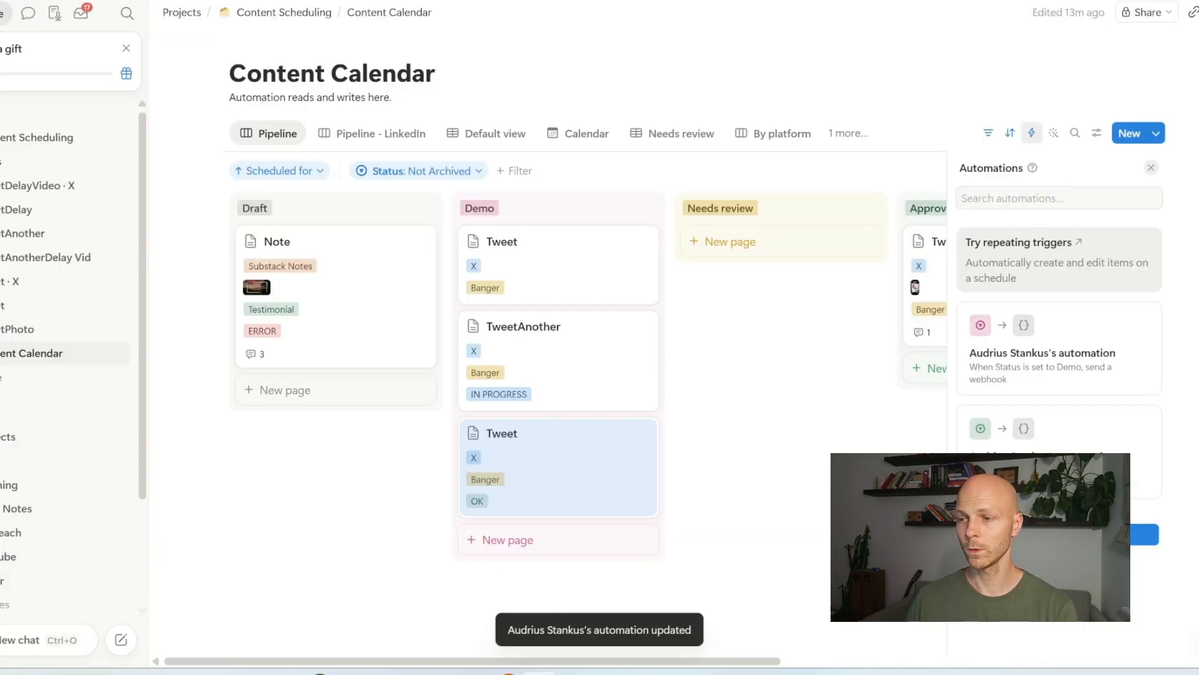
key(Escape)
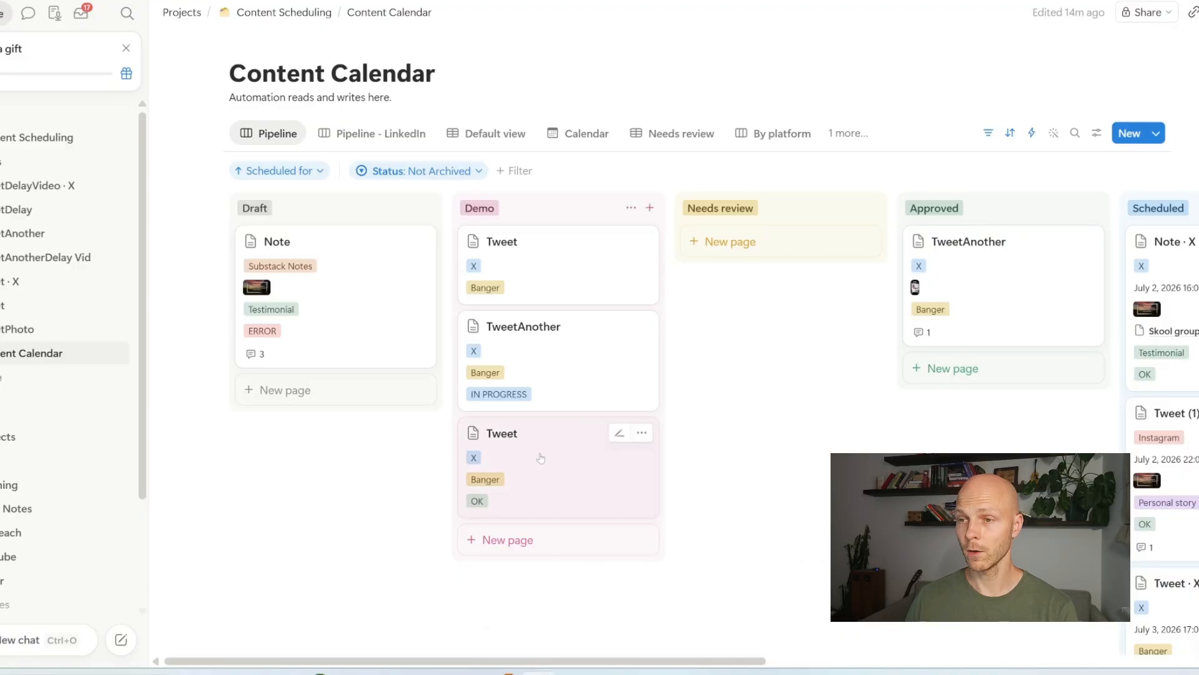
Step: Drag the Tweet card from Demo back to Draft, add another Tweet card, and move a Draft Tweet card into Demo
drag(541, 458, 324, 412)
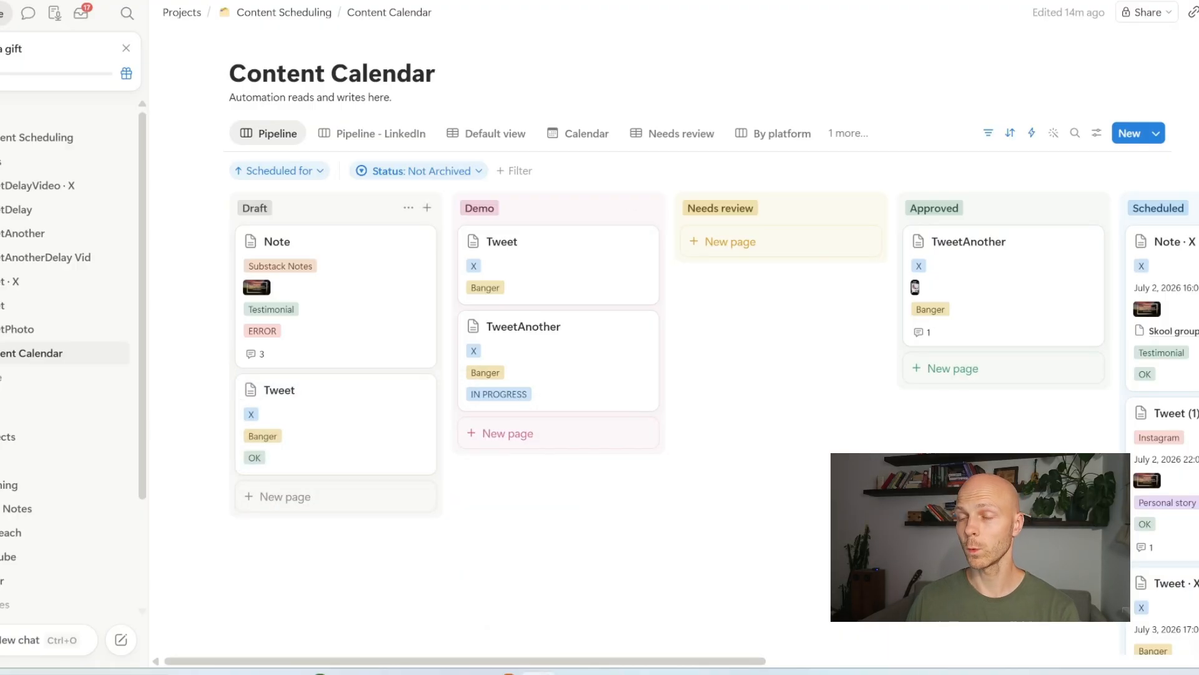
click(369, 493)
scroll(369, 494, down, 1)
key(Return)
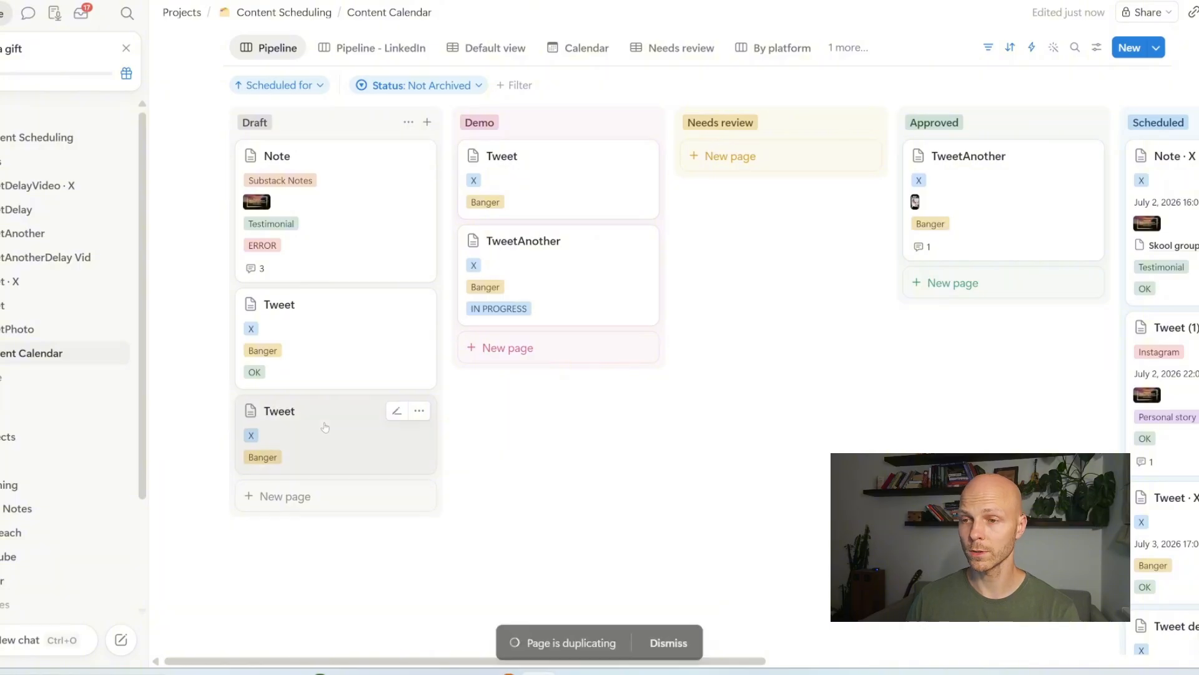
drag(324, 424, 546, 369)
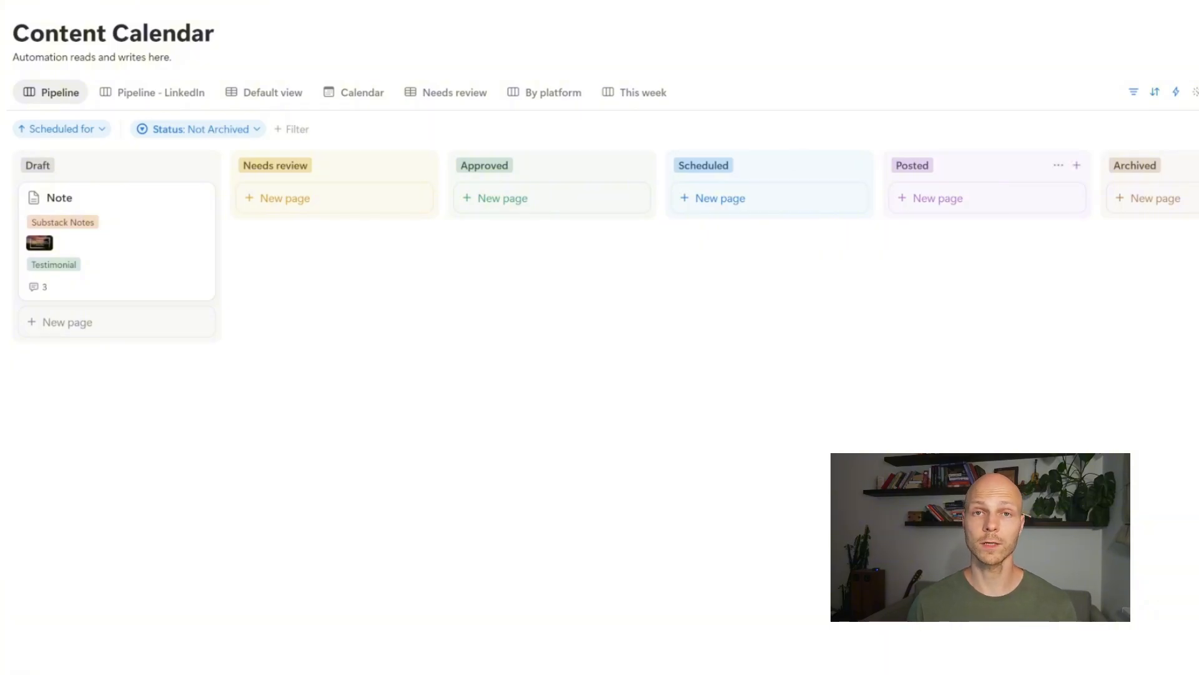
Step: Add a 'Tweet Demo' card to Draft and open it in side peek
click(129, 329)
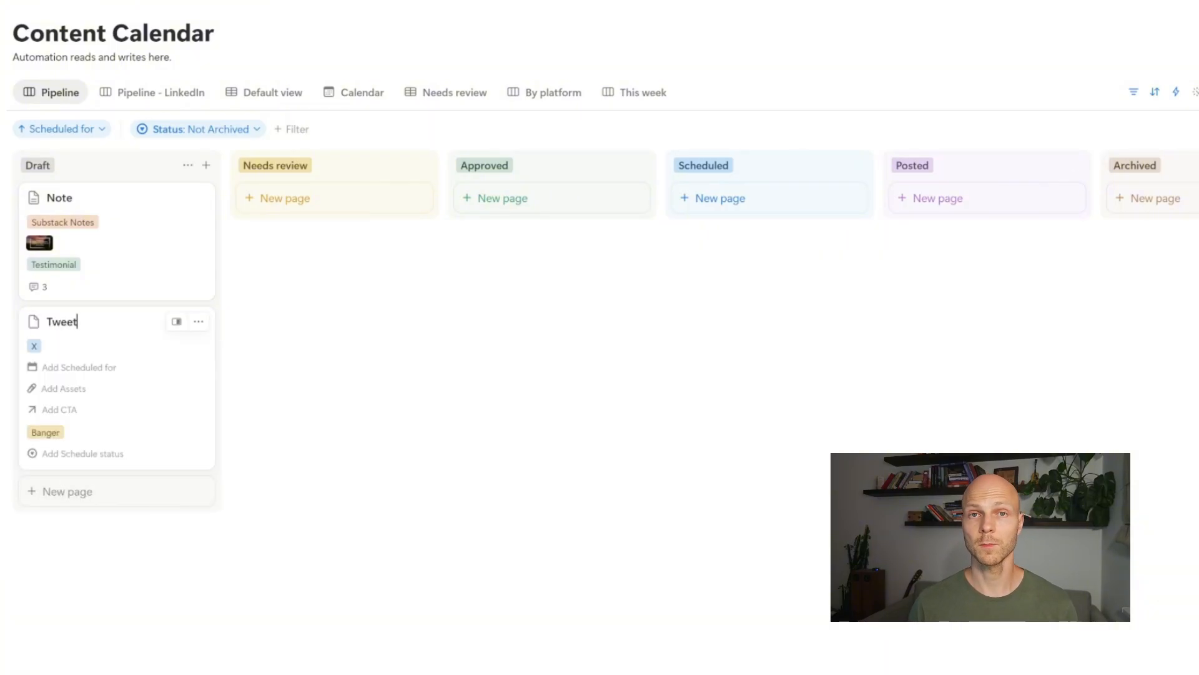
text(Demo)
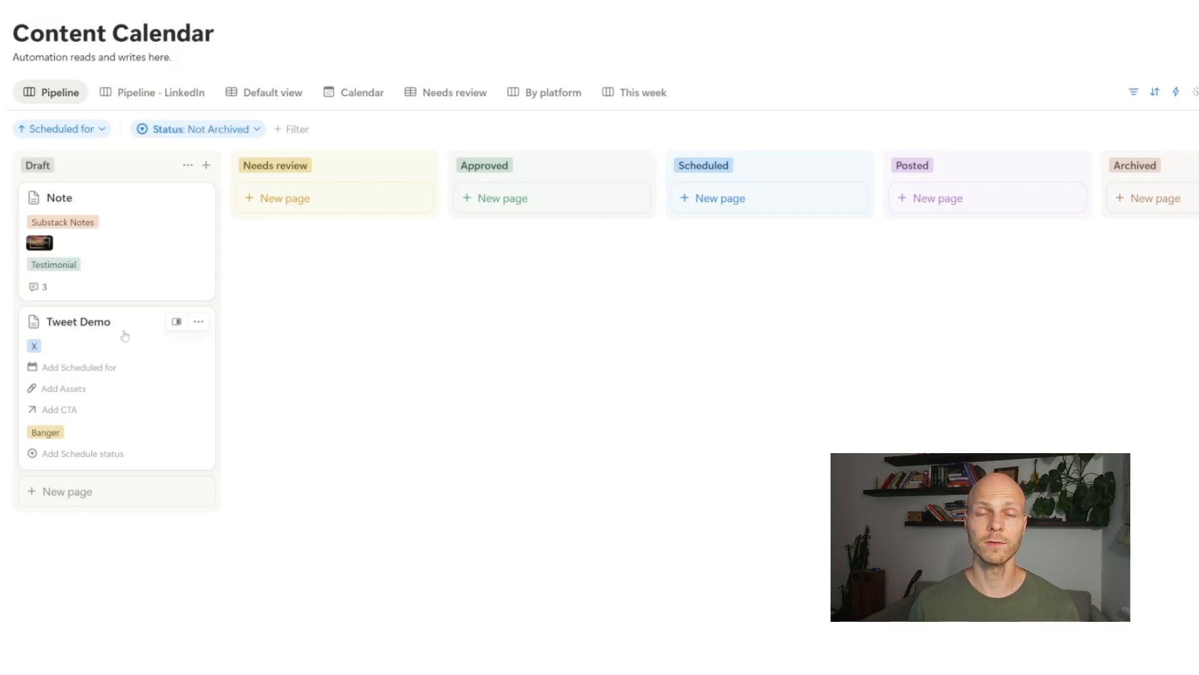
click(177, 321)
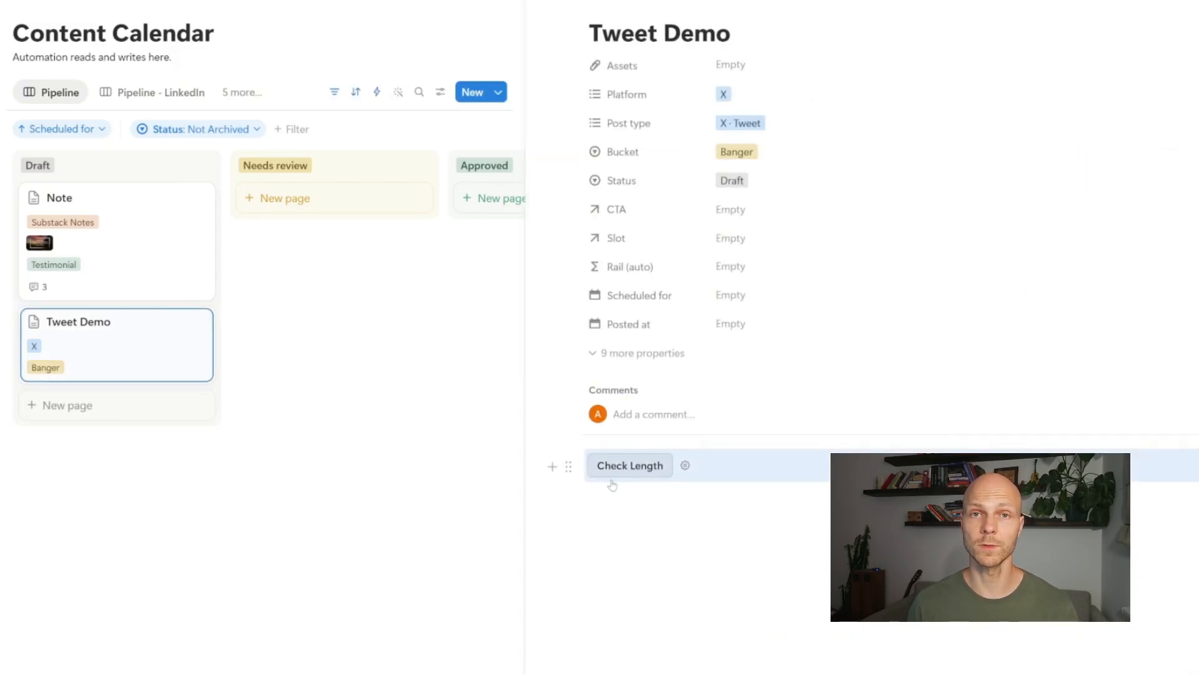
Step: Write the post body 'Hello' and 'Some text', then drag the card out of Draft
click(612, 498)
text(Hello)
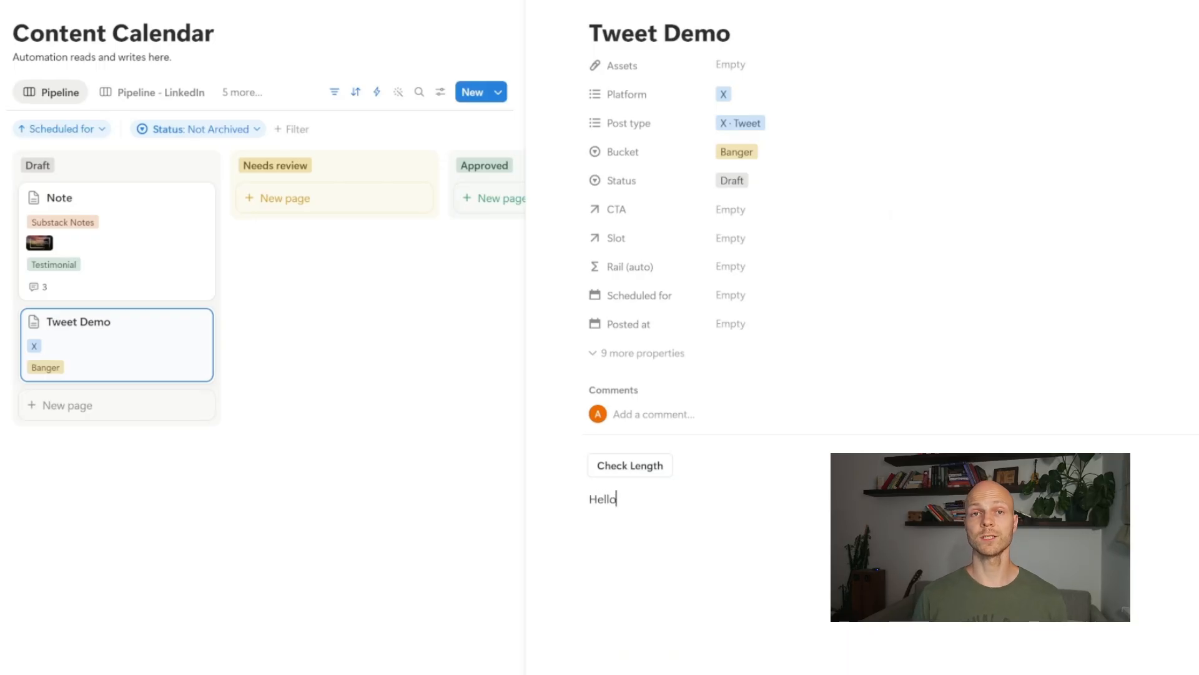
key(Return)
key(Return)
text(Some text)
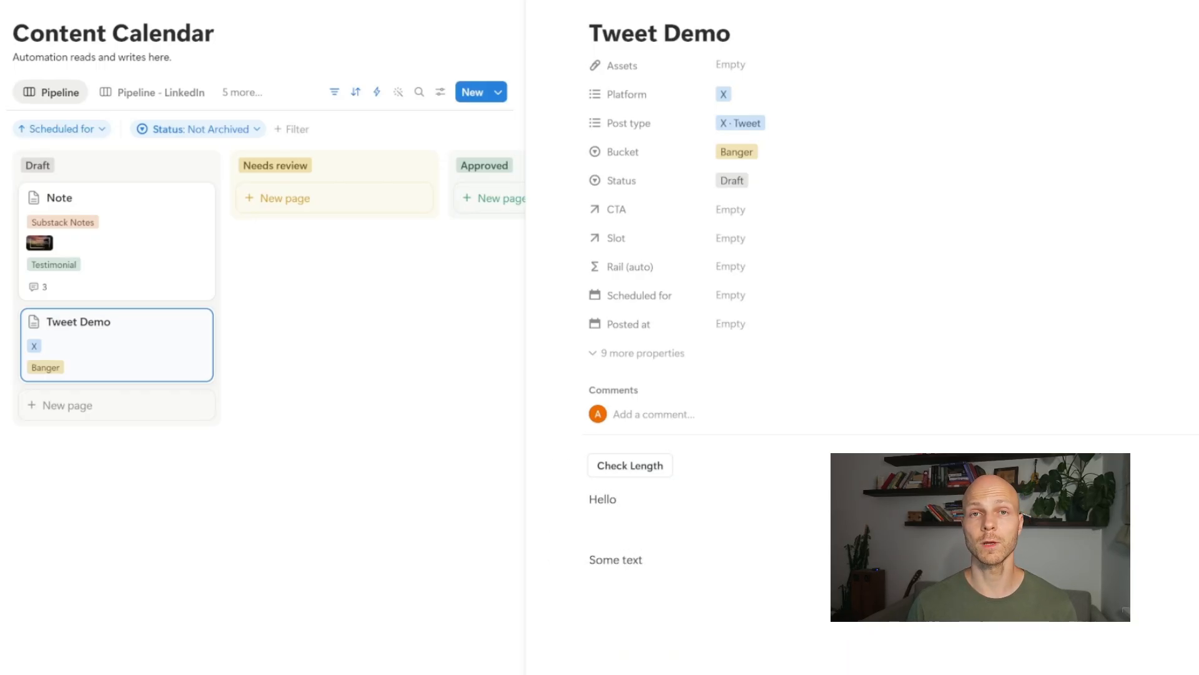
key(Escape)
drag(152, 343, 568, 229)
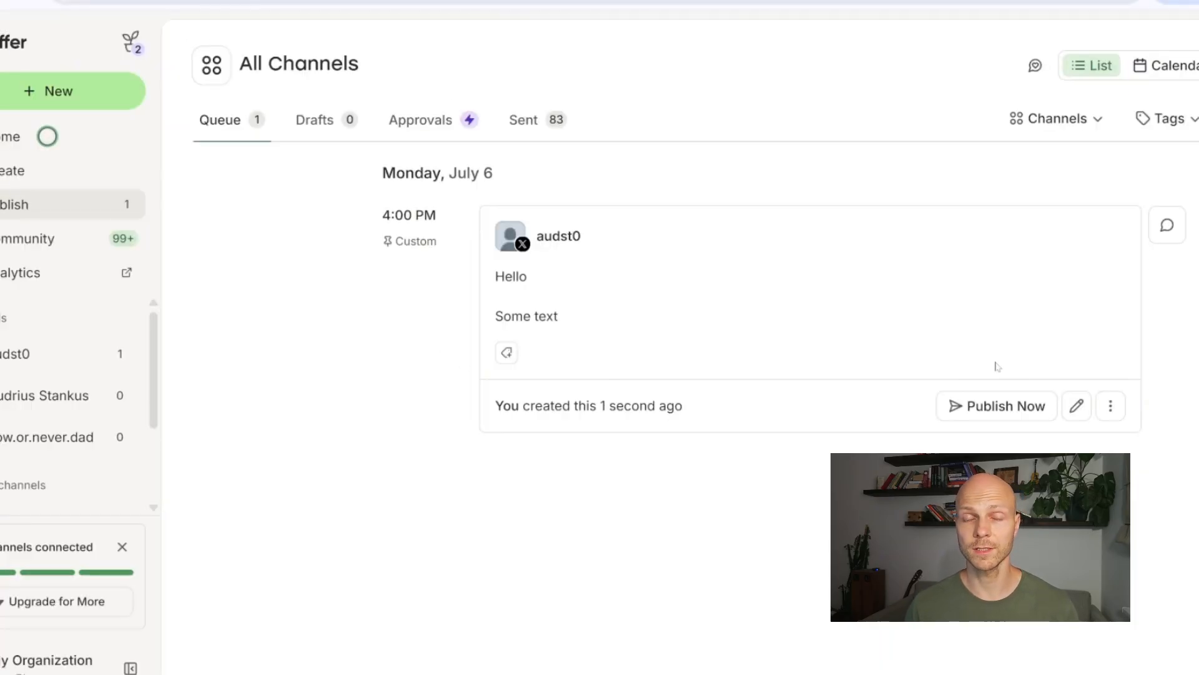
Step: Open the queued Hello post for editing and select its text in the X preview
click(1075, 405)
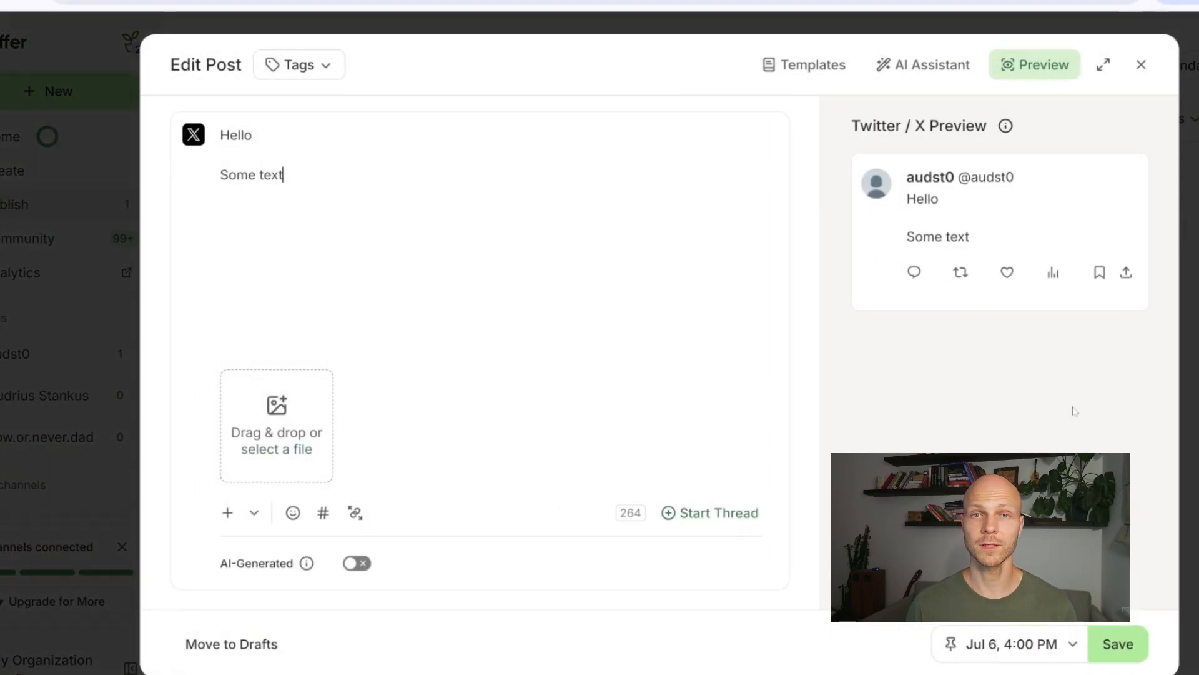
drag(1009, 240, 918, 199)
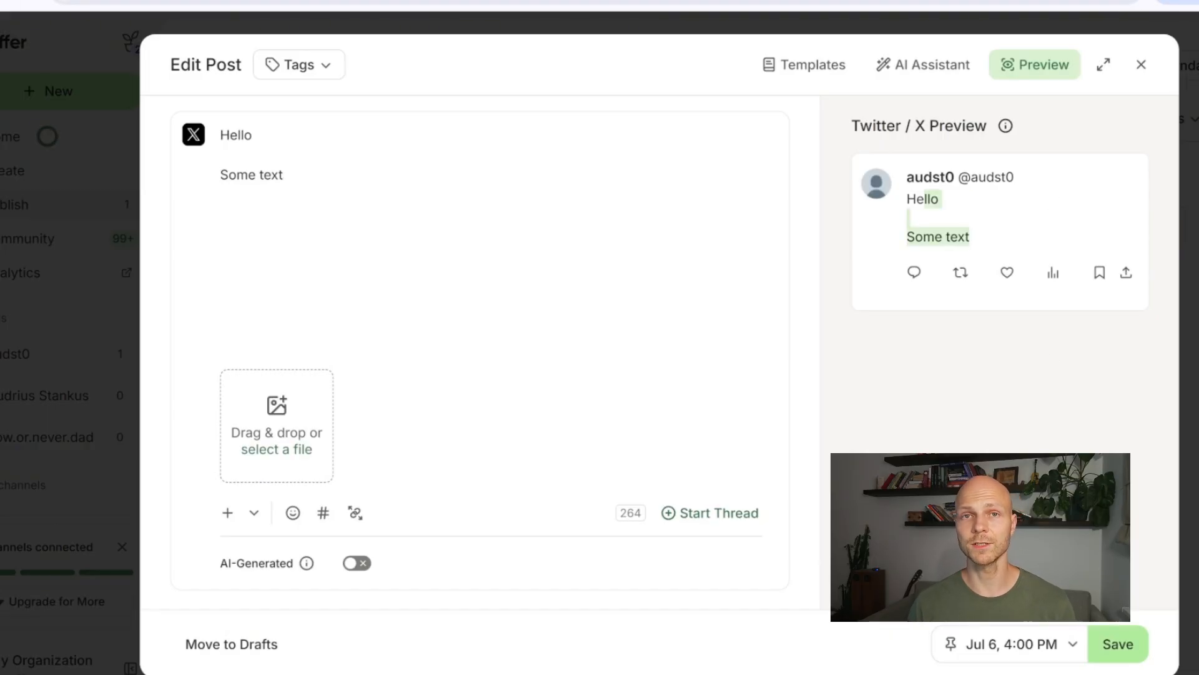